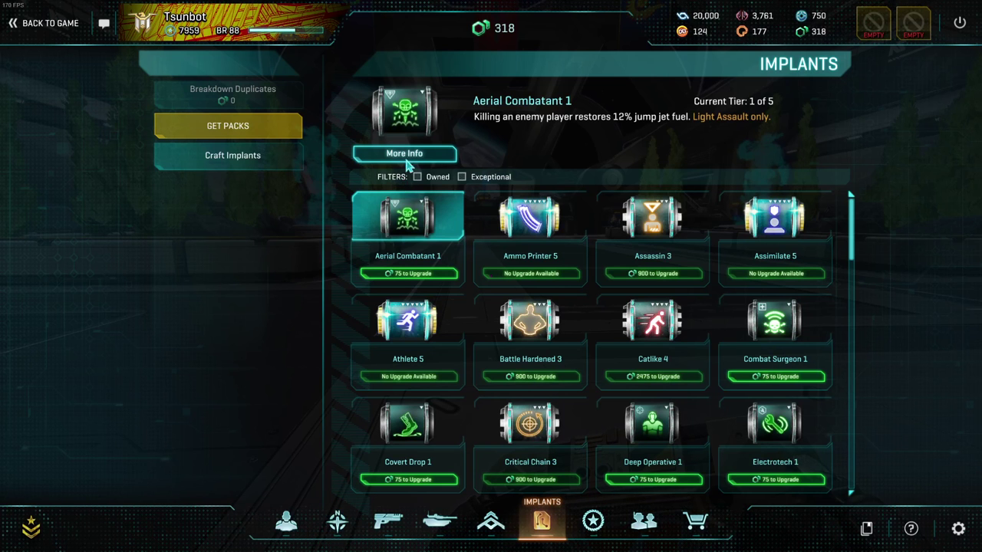
Step: Check Aerial Combatant's tier details in the game, and on the TierMaker list rank Aerial Combatant in D and Ammo Printer in A
{"action": "left_click", "coordinate": [406, 155]}
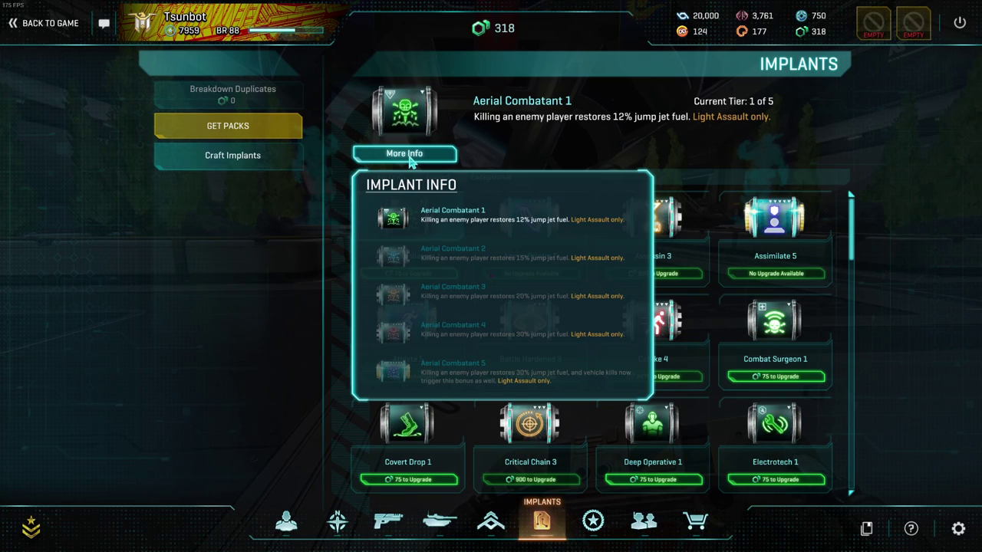
{"action": "left_click", "coordinate": [409, 157]}
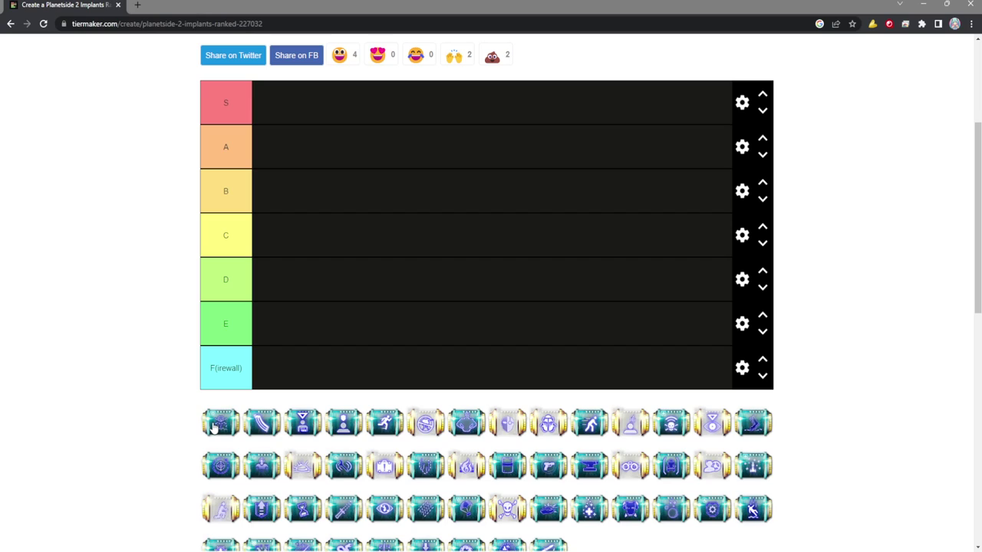
{"action": "left_click_drag", "start_coordinate": [215, 427], "coordinate": [273, 280]}
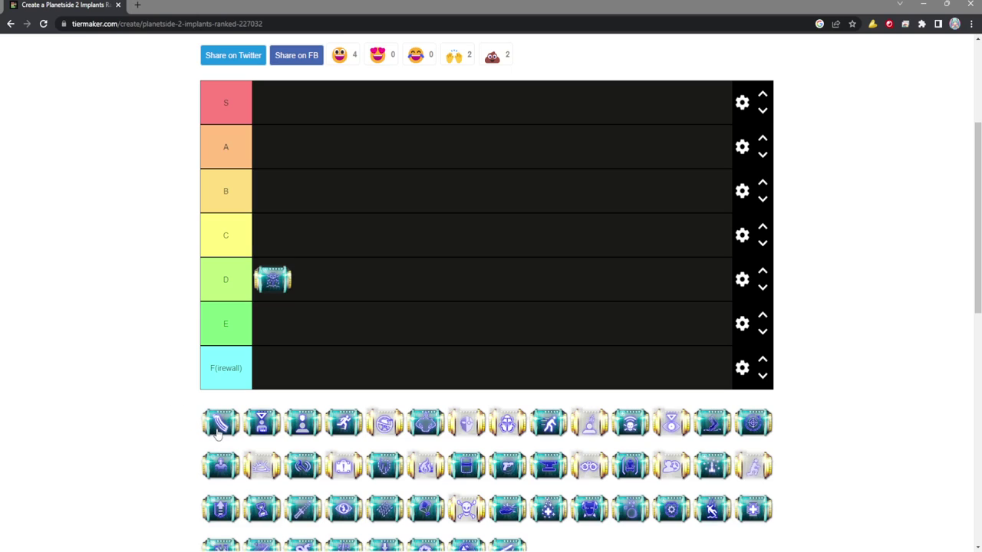
{"action": "left_click_drag", "start_coordinate": [218, 429], "coordinate": [288, 159]}
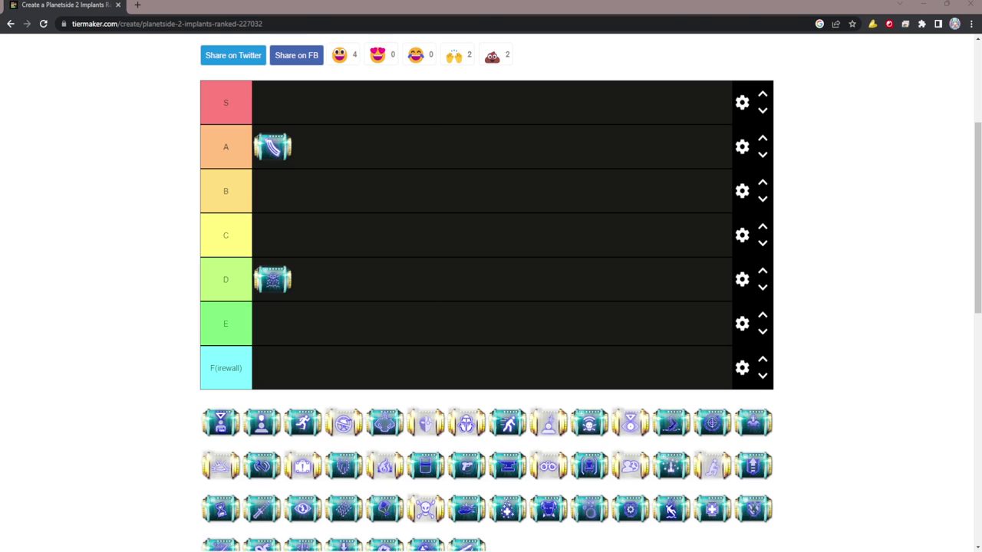
Step: Switch to the game to check the Assassin implant's tier details, and rank Assassin in tier D on TierMaker
{"action": "key", "text": "alt+Tab"}
{"action": "left_click", "coordinate": [640, 224]}
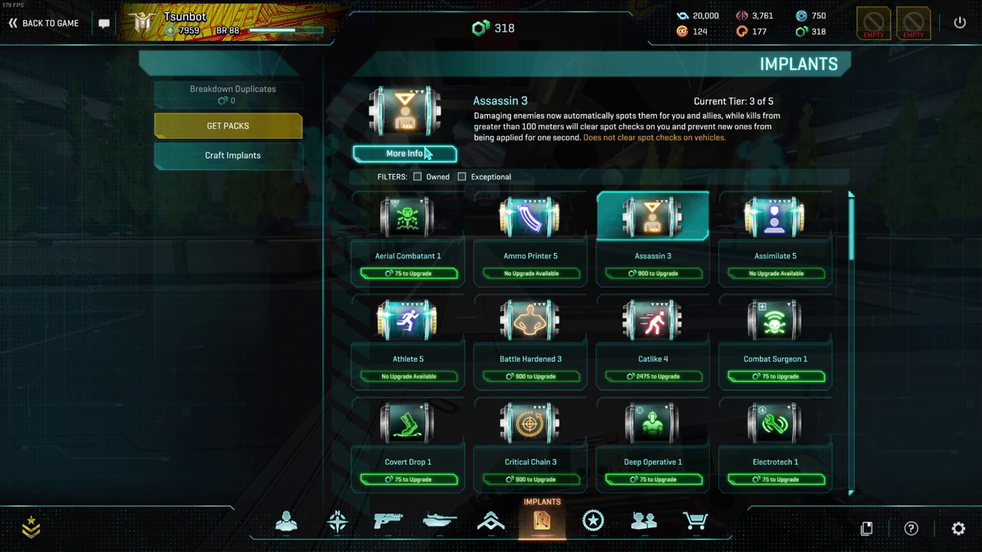
{"action": "left_click", "coordinate": [425, 154]}
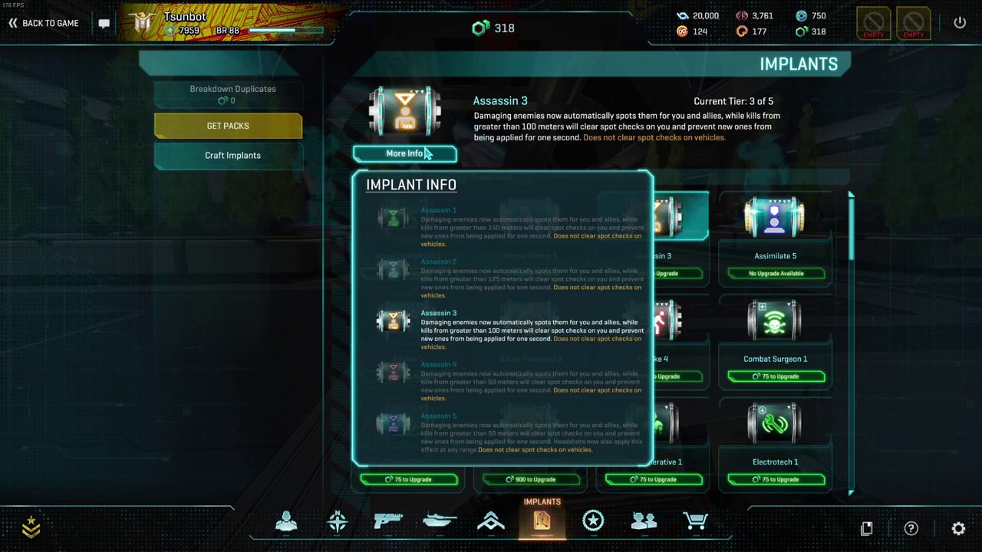
{"action": "left_click", "coordinate": [426, 153]}
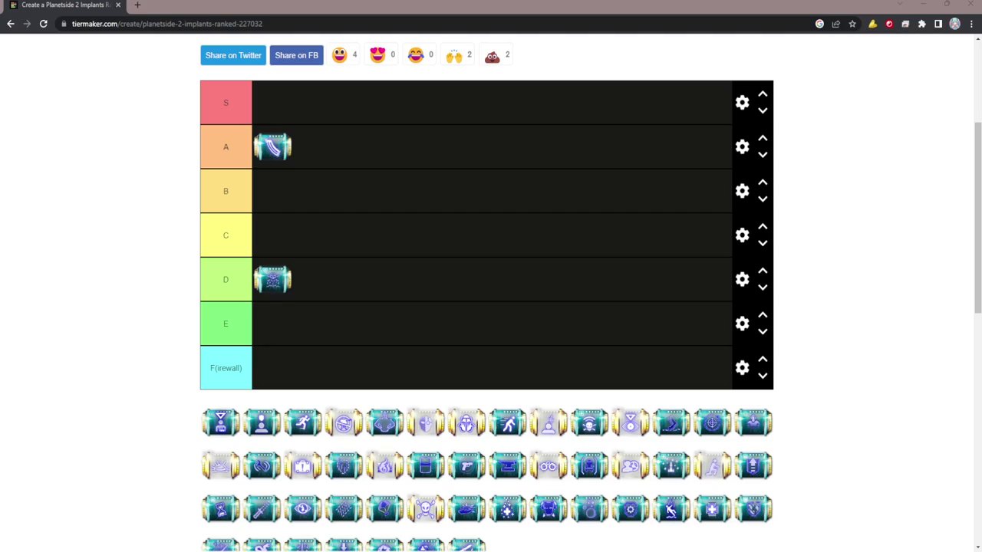
{"action": "left_click", "coordinate": [353, 493]}
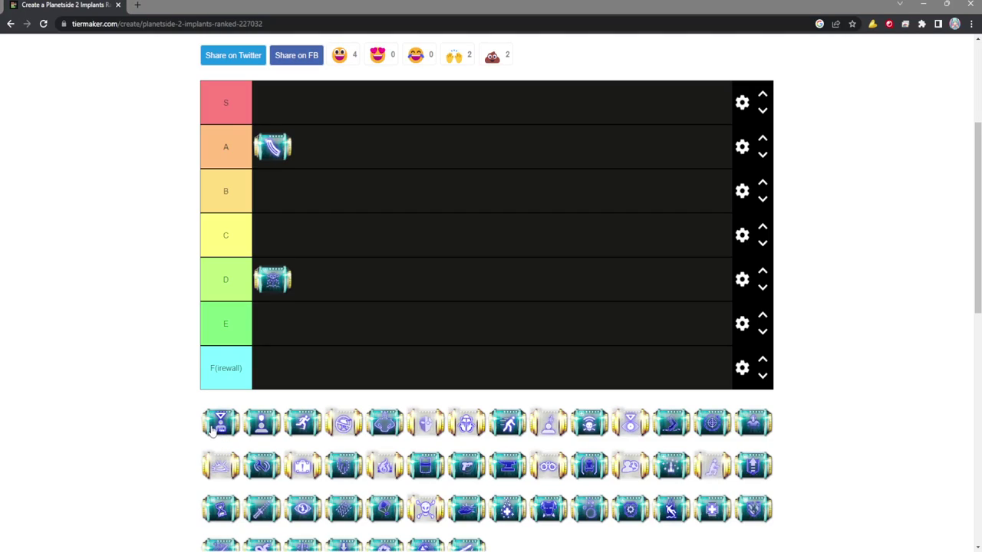
{"action": "left_click_drag", "start_coordinate": [220, 425], "coordinate": [322, 286]}
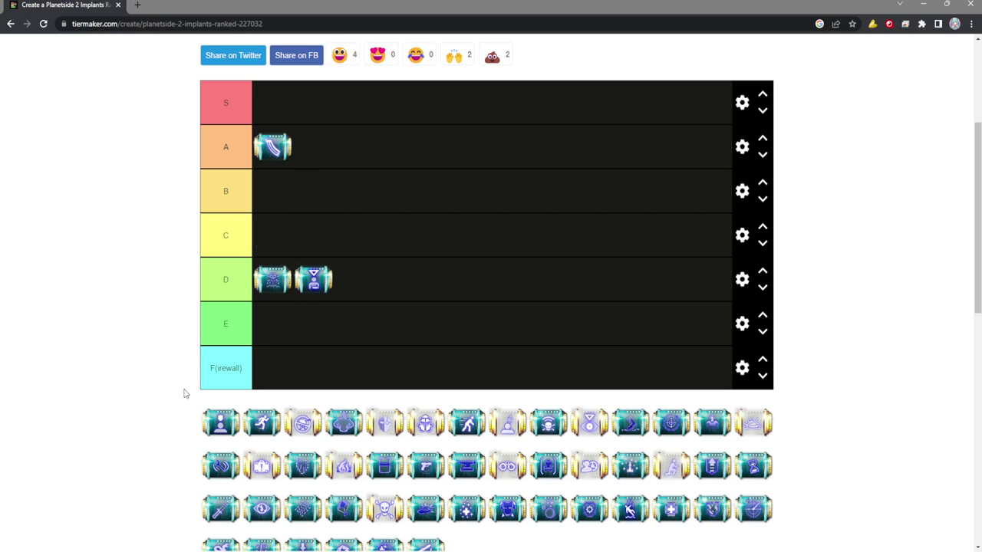
Step: Rank Assimilate and Athlete in tier S and the gold-framed implant with the crossed-out circle in tier C
{"action": "left_click_drag", "start_coordinate": [219, 430], "coordinate": [305, 109]}
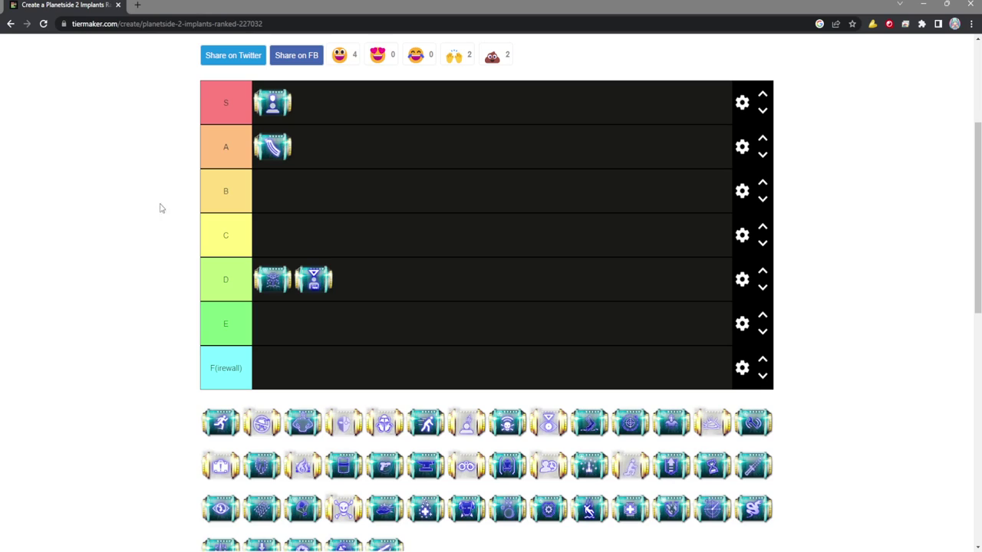
{"action": "left_click_drag", "start_coordinate": [217, 414], "coordinate": [343, 89]}
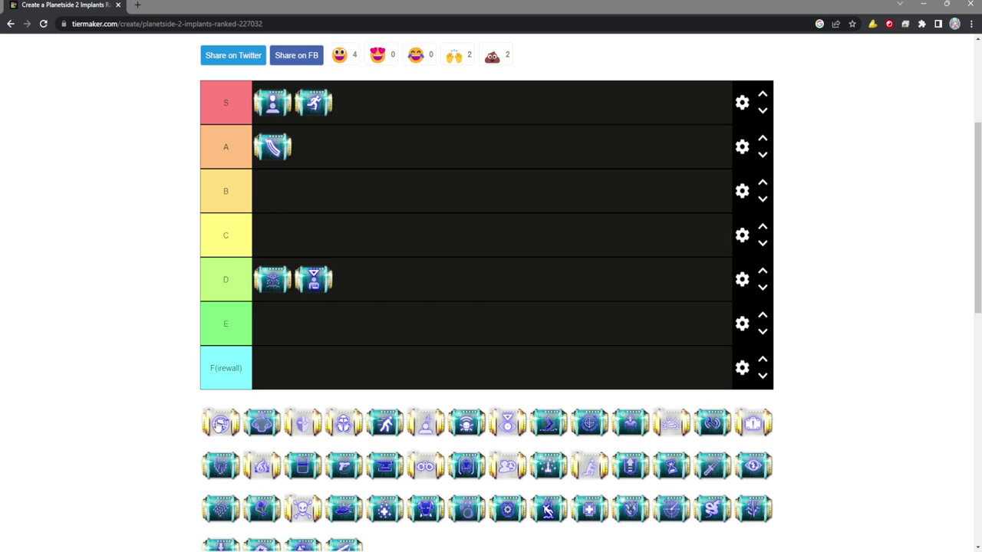
{"action": "left_click_drag", "start_coordinate": [212, 428], "coordinate": [297, 240]}
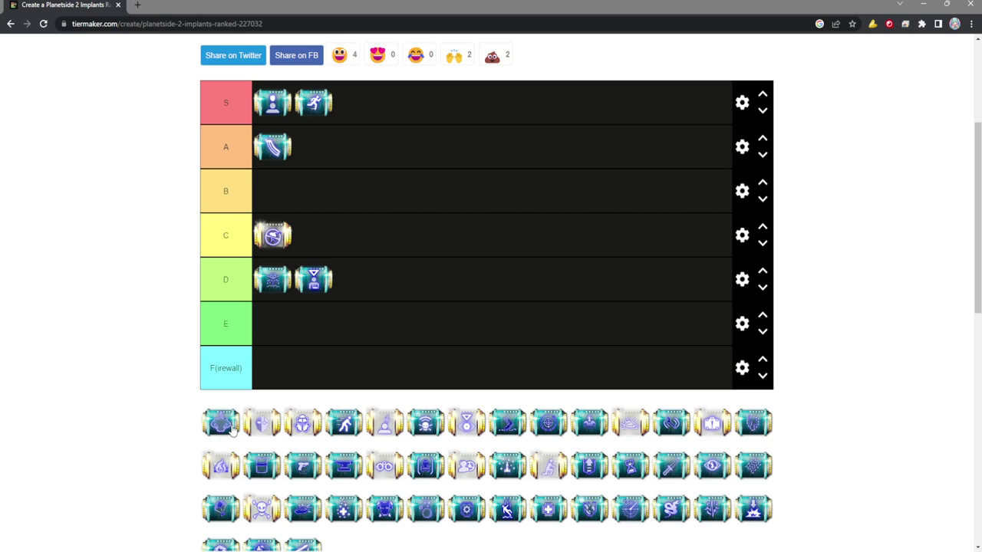
Step: Rank Battle Hardened in tier B and check its tier details in the game's implant list
{"action": "left_click_drag", "start_coordinate": [224, 428], "coordinate": [338, 198]}
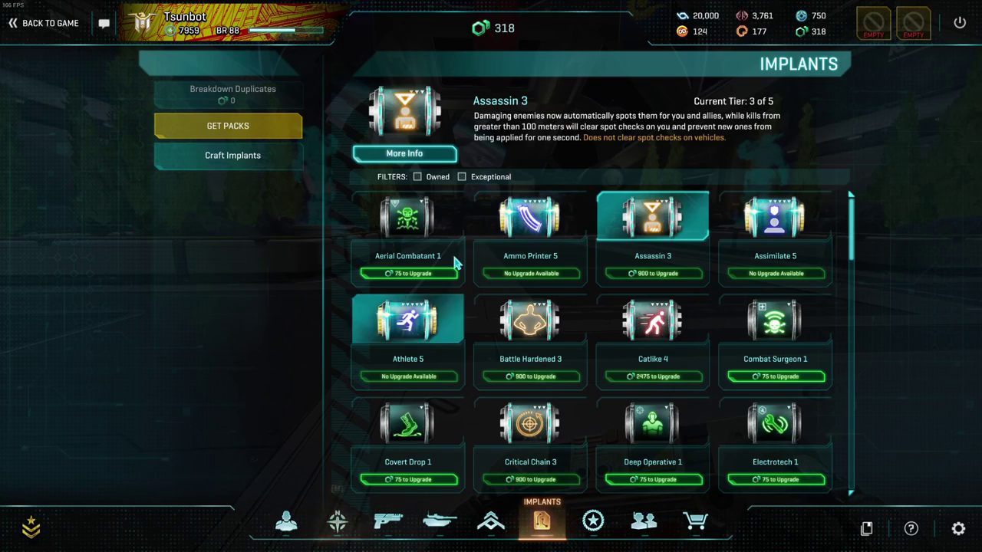
{"action": "left_click", "coordinate": [531, 319]}
{"action": "scroll", "coordinate": [530, 318], "scroll_direction": "down", "scroll_amount": 1}
{"action": "left_click", "coordinate": [418, 156]}
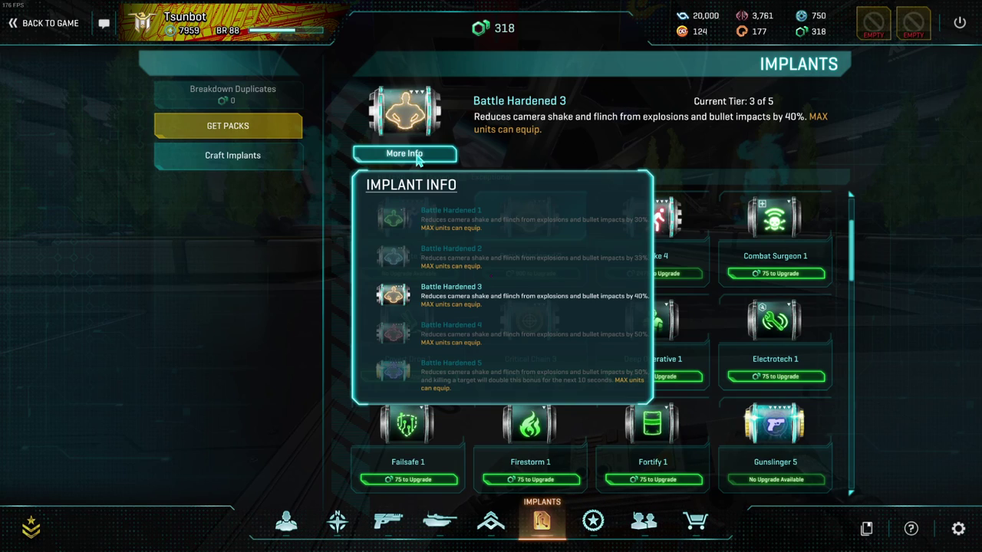
{"action": "left_click", "coordinate": [417, 158]}
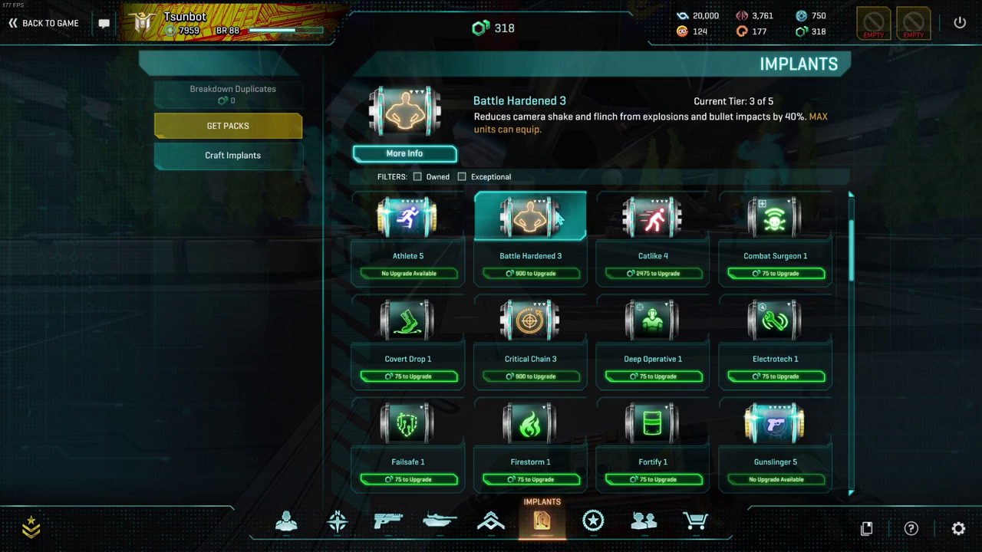
Step: View the Catlike implant in the game, and on TierMaker rank Catlike in tier B and Combat Surgeon in tier S
{"action": "left_click", "coordinate": [637, 224]}
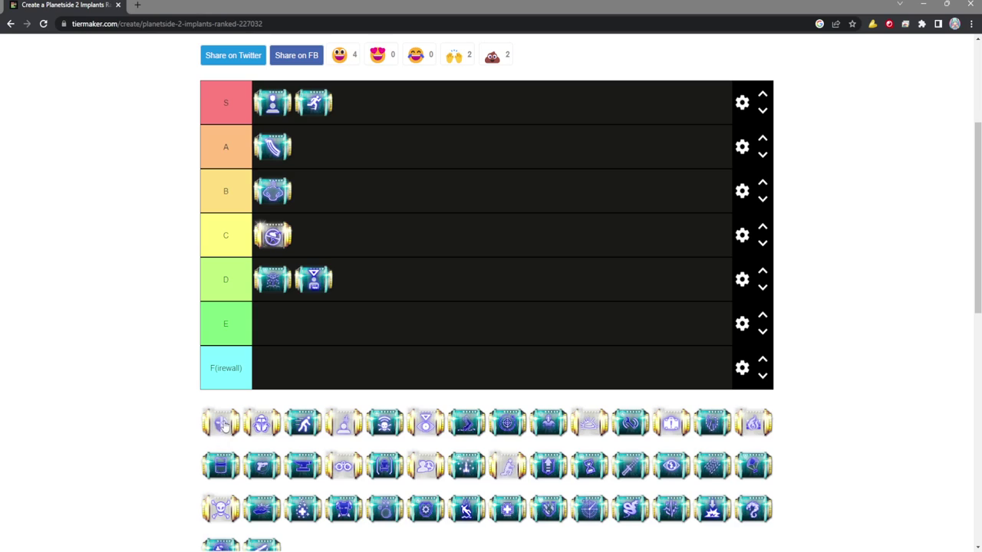
{"action": "left_click_drag", "start_coordinate": [307, 431], "coordinate": [349, 192]}
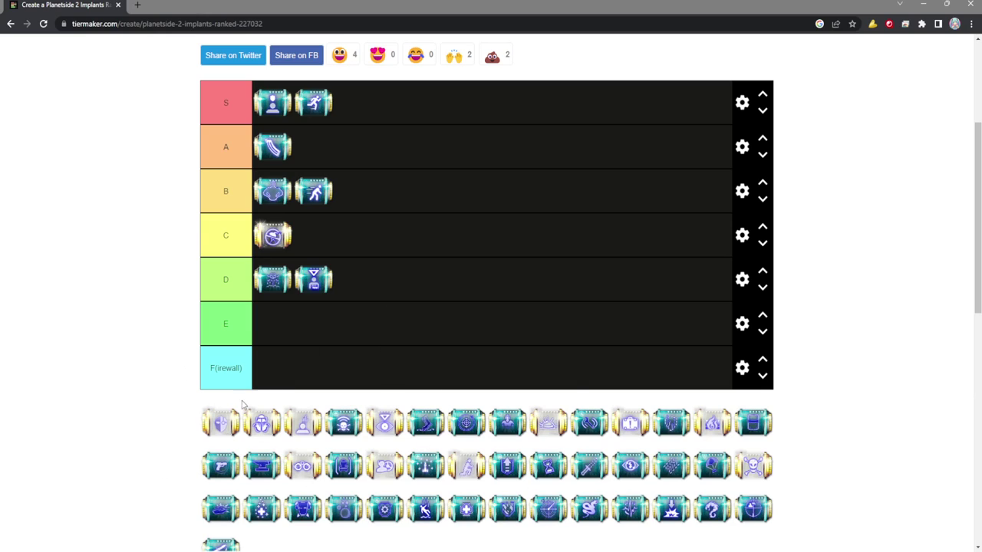
{"action": "left_click_drag", "start_coordinate": [351, 429], "coordinate": [389, 121]}
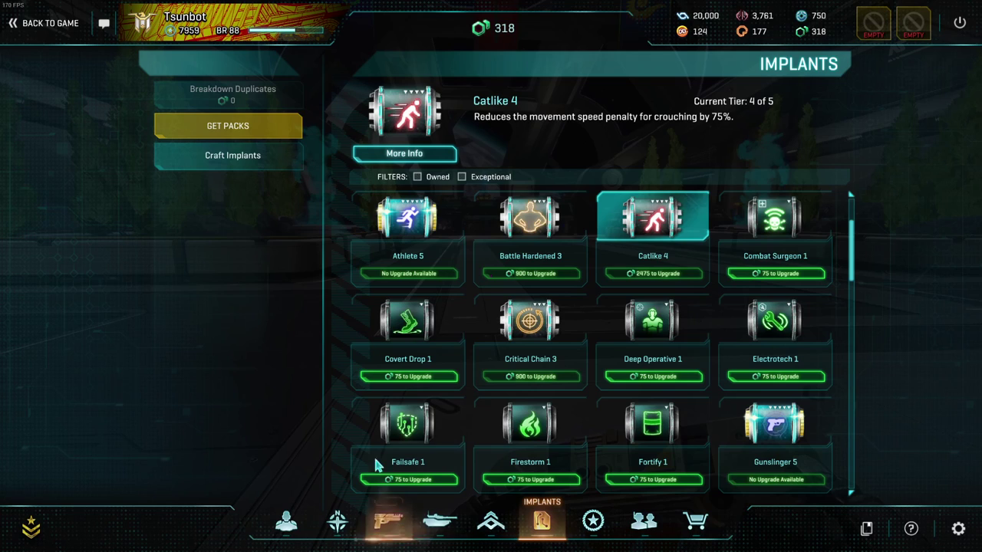
Step: Check Covert Drop's tier details in the game and rank it in tier F(irewall) on TierMaker
{"action": "left_click", "coordinate": [445, 343]}
{"action": "left_click", "coordinate": [449, 156]}
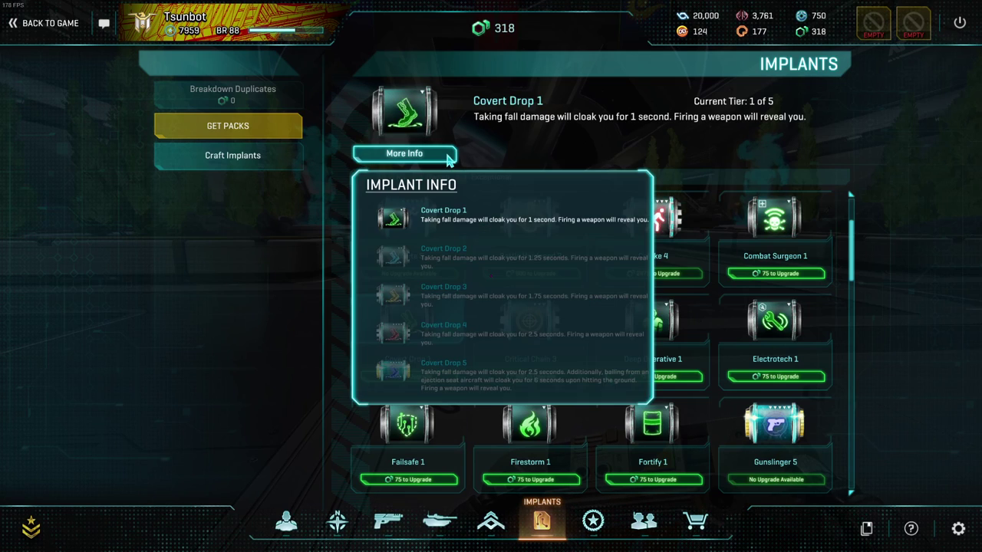
{"action": "left_click", "coordinate": [449, 156]}
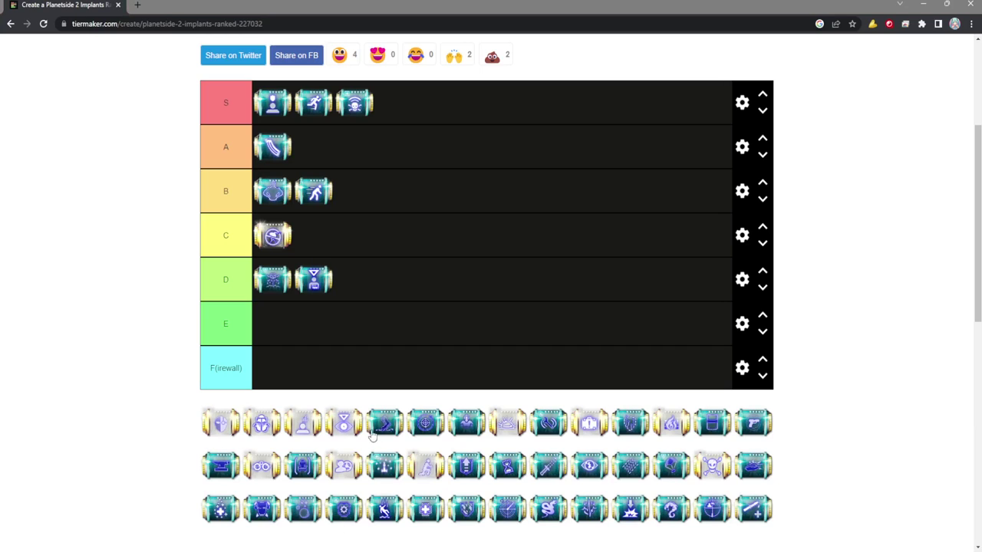
{"action": "left_click_drag", "start_coordinate": [375, 434], "coordinate": [182, 361]}
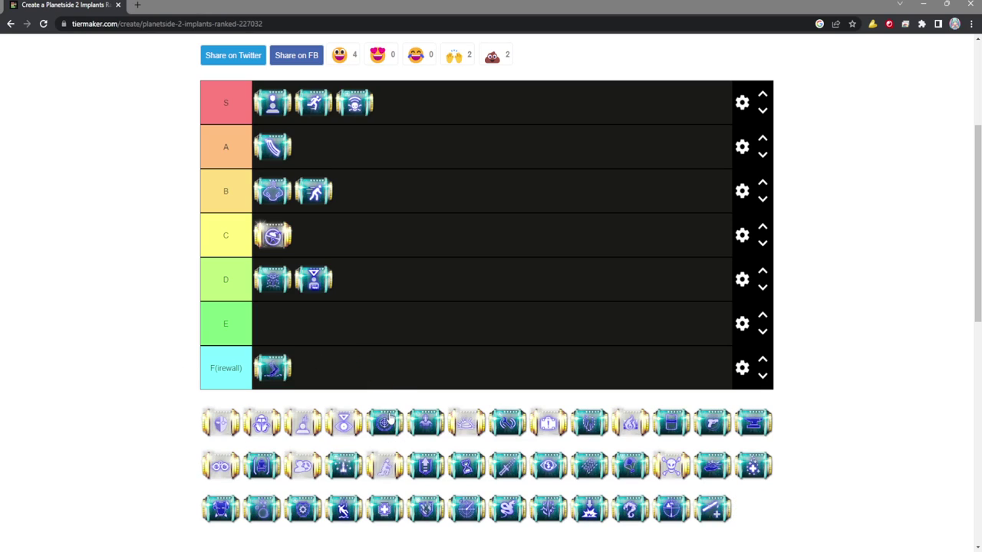
Step: Rank Critical Chain and Deep Operative in tier B and Electrotech in tier F(irewall)
{"action": "key", "text": "alt+Tab"}
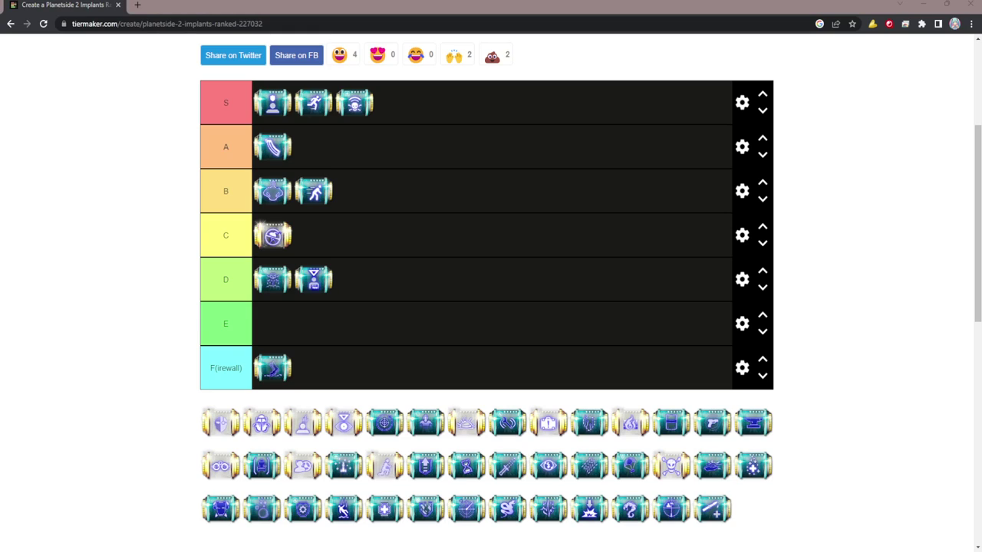
{"action": "key", "text": "alt+Tab"}
{"action": "left_click_drag", "start_coordinate": [389, 434], "coordinate": [385, 189]}
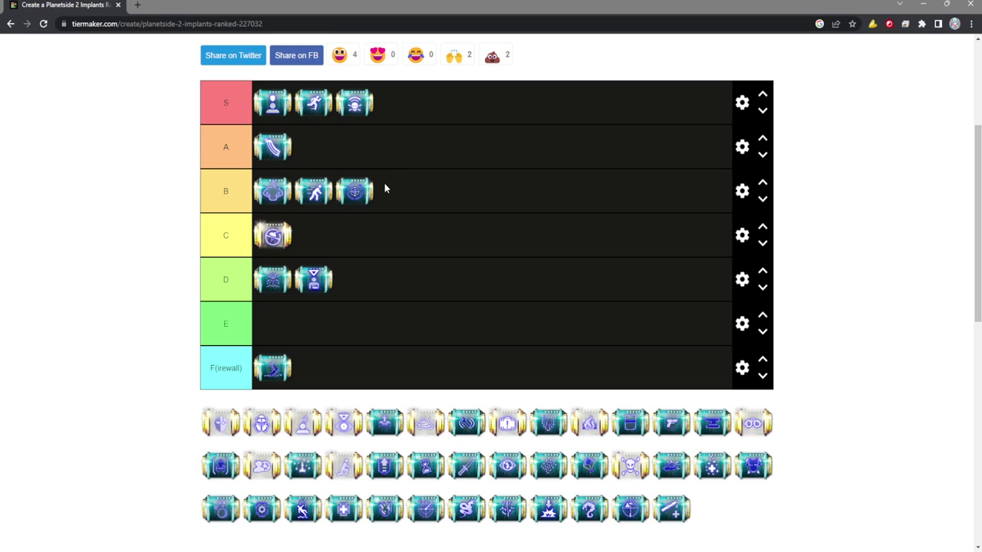
{"action": "left_click_drag", "start_coordinate": [384, 422], "coordinate": [445, 192]}
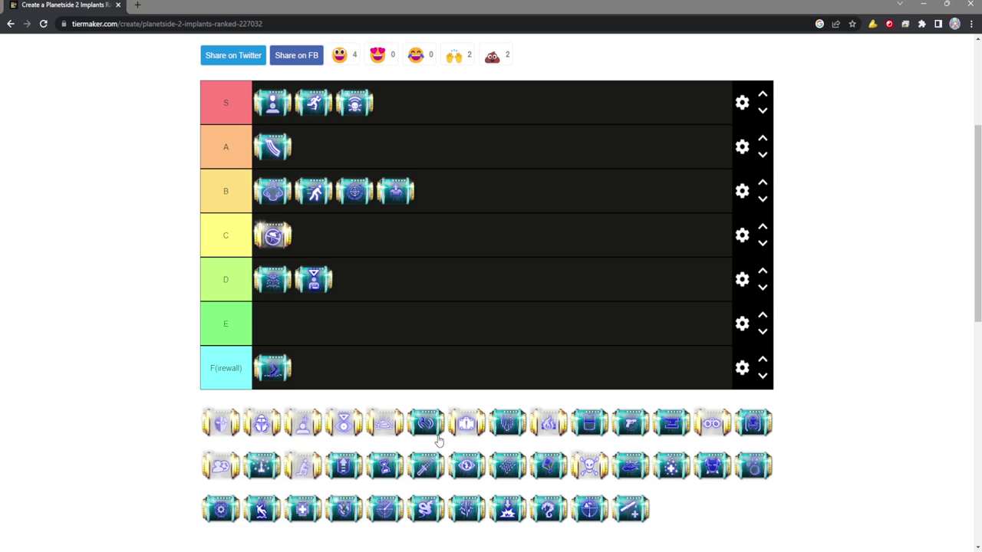
{"action": "left_click_drag", "start_coordinate": [438, 439], "coordinate": [347, 362]}
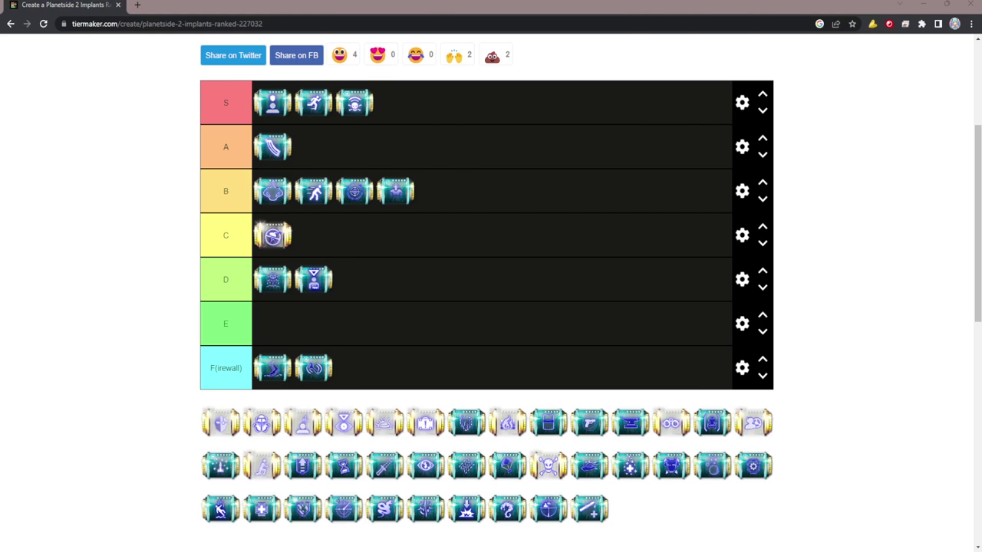
Step: Switch to the game to check the Failsafe implant's tier details, and rank Failsafe in tier E on TierMaker
{"action": "key", "text": "alt+Tab"}
{"action": "left_click", "coordinate": [748, 314]}
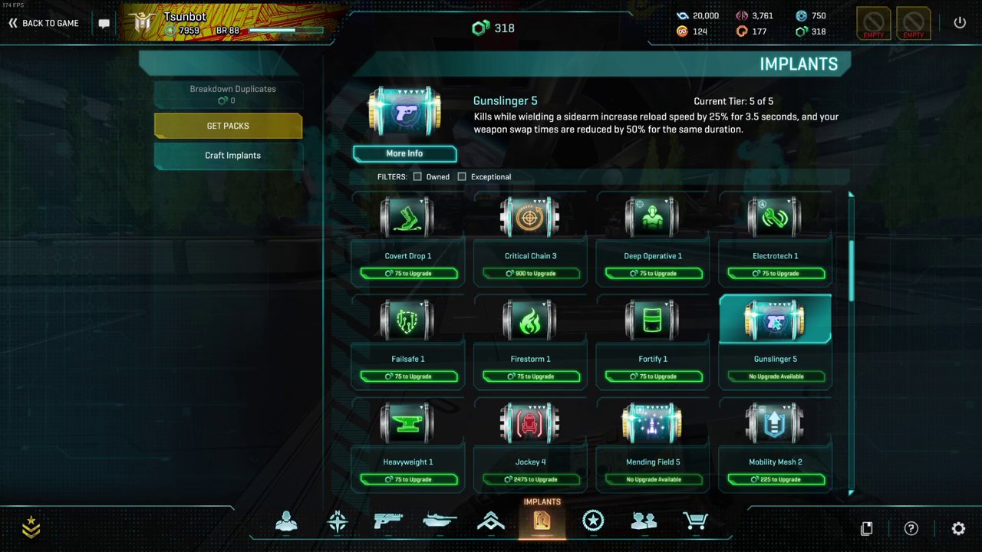
{"action": "left_click", "coordinate": [449, 331]}
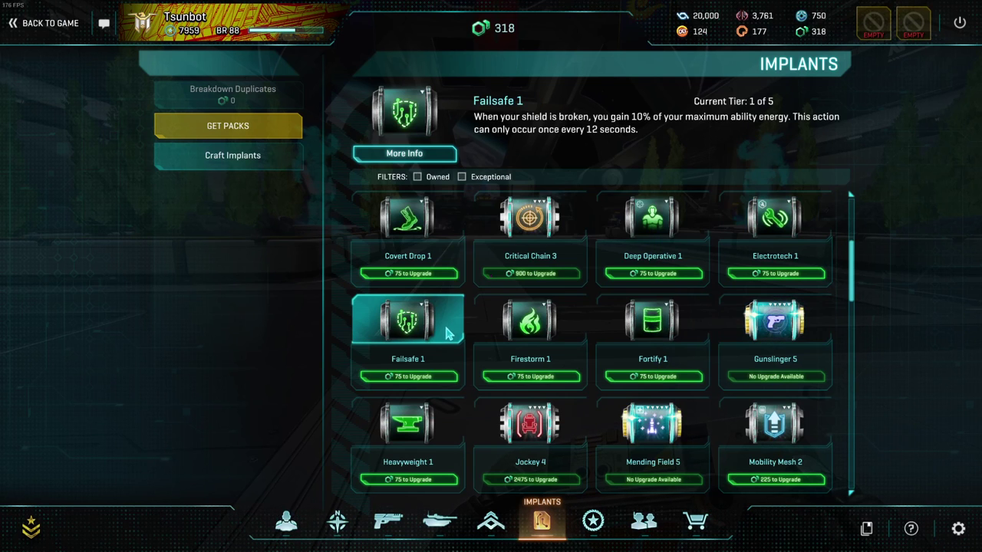
{"action": "left_click", "coordinate": [432, 155]}
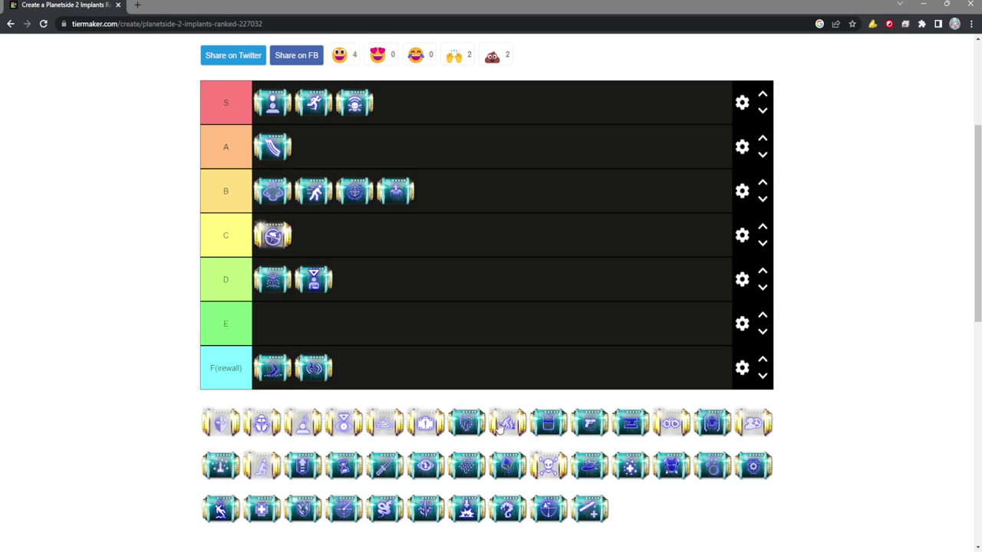
{"action": "left_click_drag", "start_coordinate": [471, 427], "coordinate": [416, 309]}
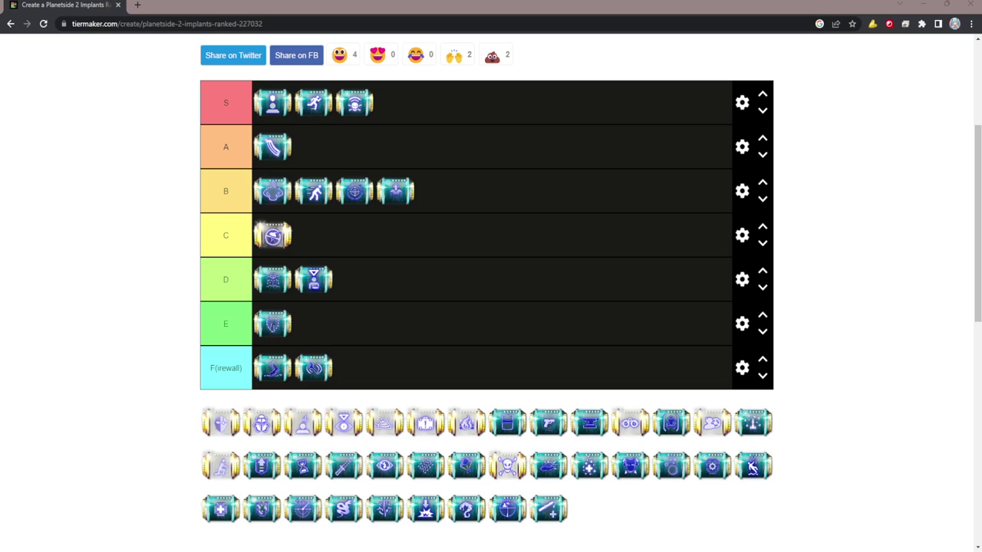
Step: Consult the game's implant list and rank Firestorm and Fortify in tier E on TierMaker
{"action": "left_click", "coordinate": [418, 378]}
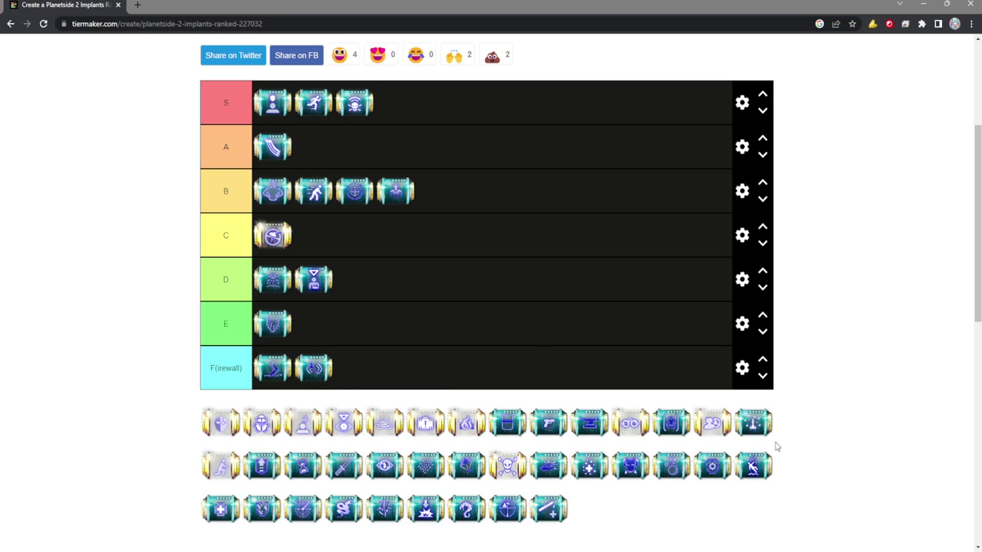
{"action": "key", "text": "alt+Tab"}
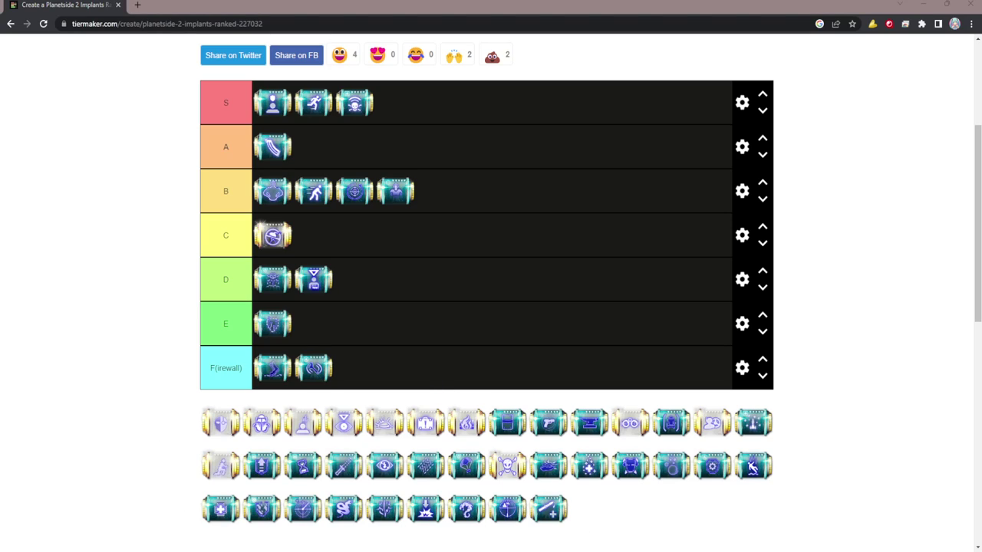
{"action": "key", "text": "alt+Tab"}
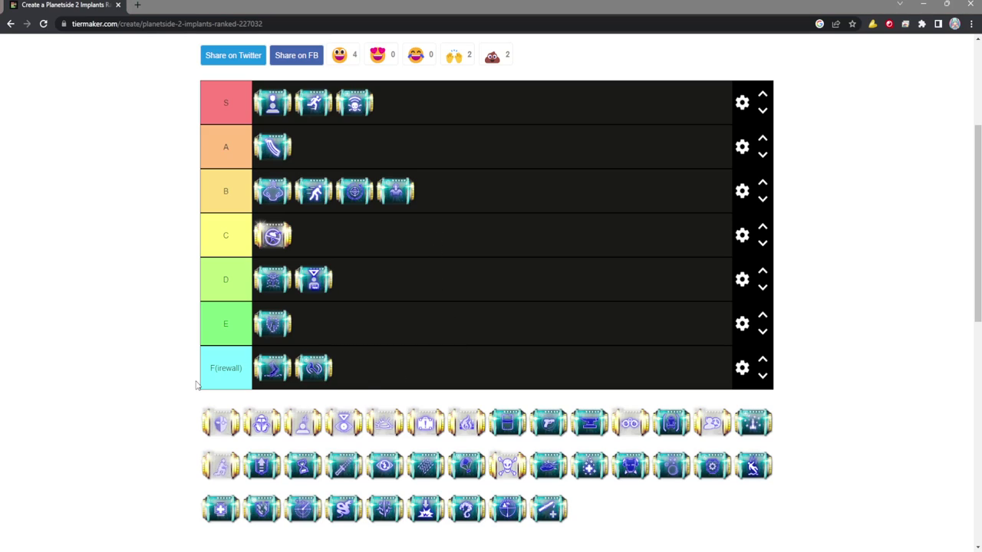
{"action": "key", "text": "alt+Tab"}
{"action": "key", "text": "alt+Tab"}
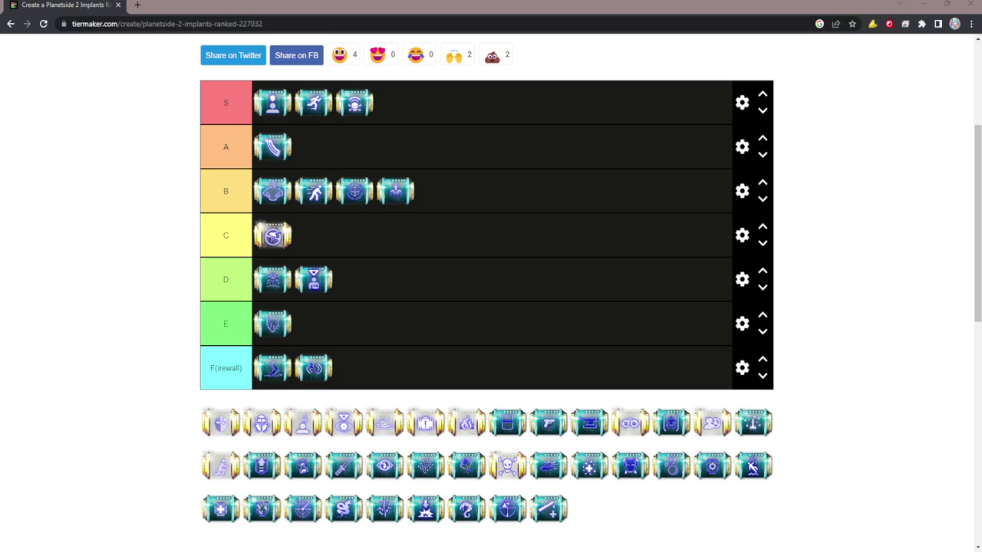
{"action": "left_click_drag", "start_coordinate": [467, 422], "coordinate": [426, 330]}
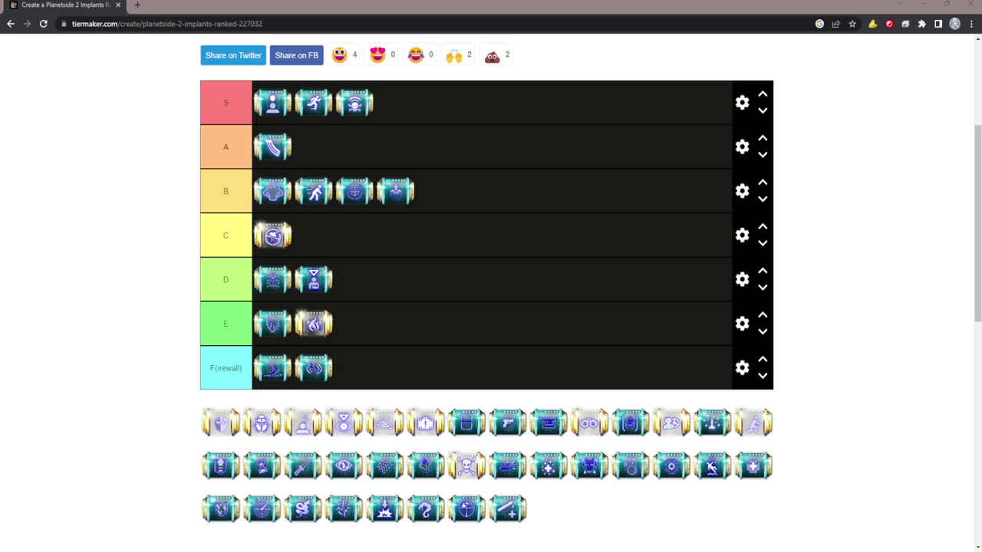
{"action": "left_click_drag", "start_coordinate": [458, 422], "coordinate": [403, 338]}
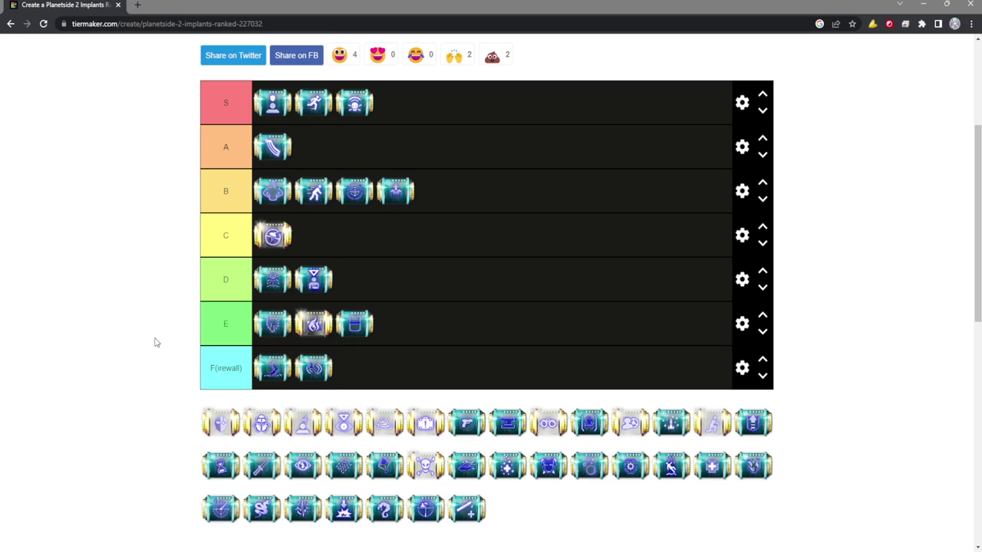
Step: Consult the game's implant list and rank the pistol-icon implant in tier B and the anvil-icon implant in tier D on TierMaker
{"action": "key", "text": "alt+Tab"}
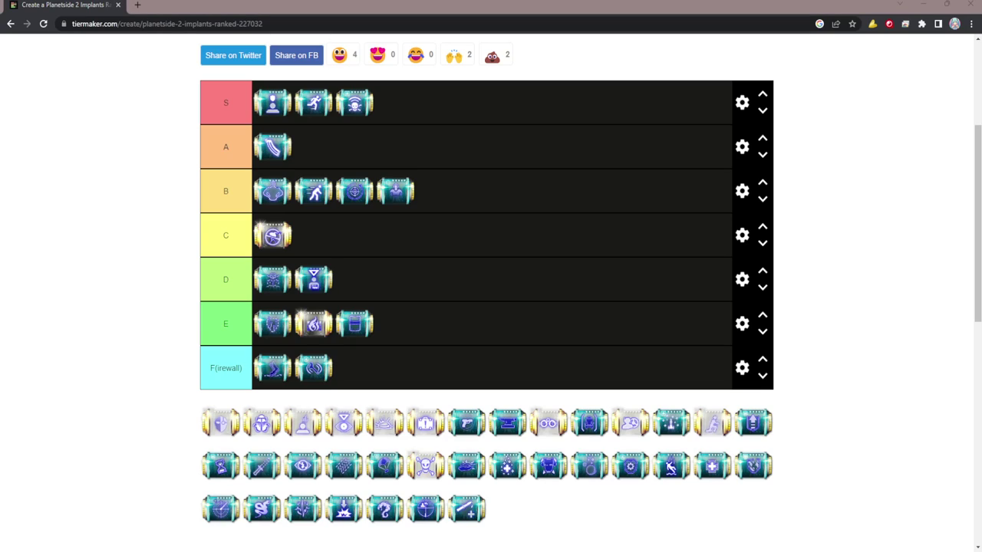
{"action": "left_click_drag", "start_coordinate": [467, 423], "coordinate": [474, 189]}
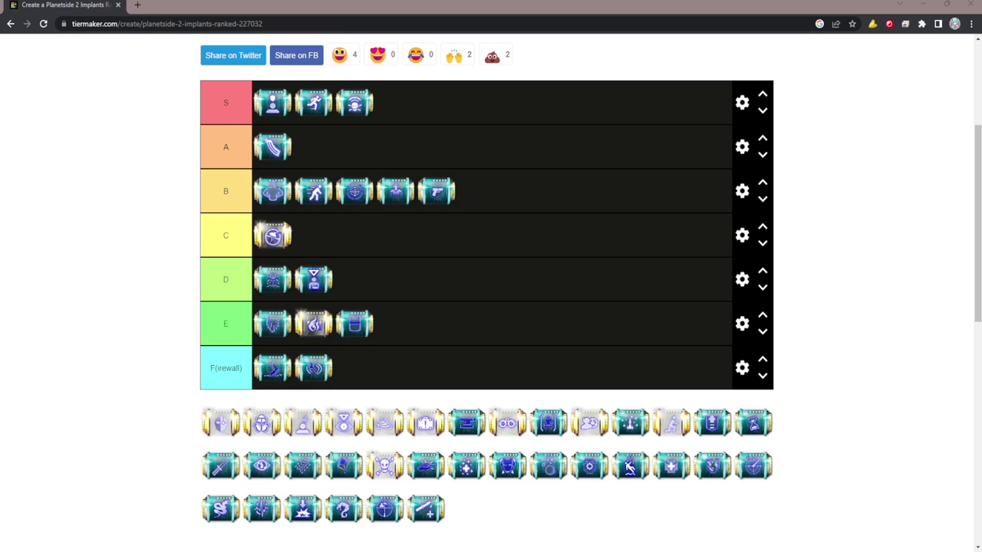
{"action": "left_click_drag", "start_coordinate": [460, 418], "coordinate": [432, 295]}
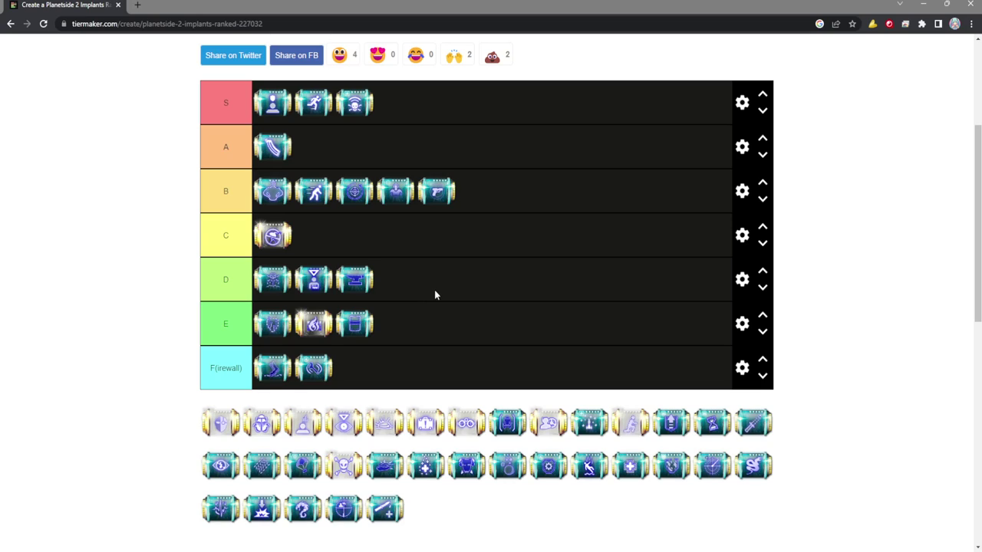
Step: Check the game's implant details again, and rank the helmet-icon implant in tier C and the teal rocket-and-stars implant in tier D on TierMaker
{"action": "key", "text": "alt+Tab"}
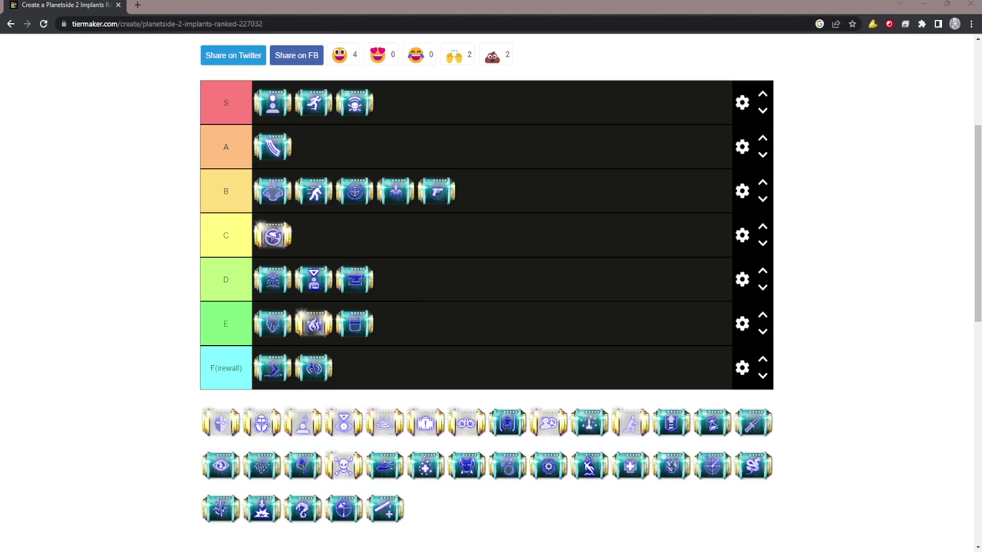
{"action": "key", "text": "alt+Tab"}
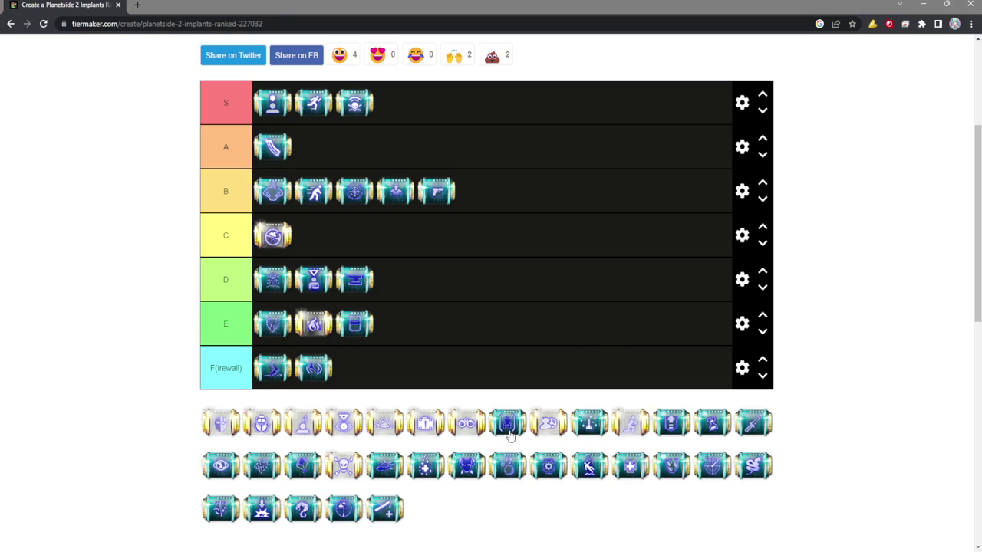
{"action": "left_click_drag", "start_coordinate": [508, 423], "coordinate": [485, 243]}
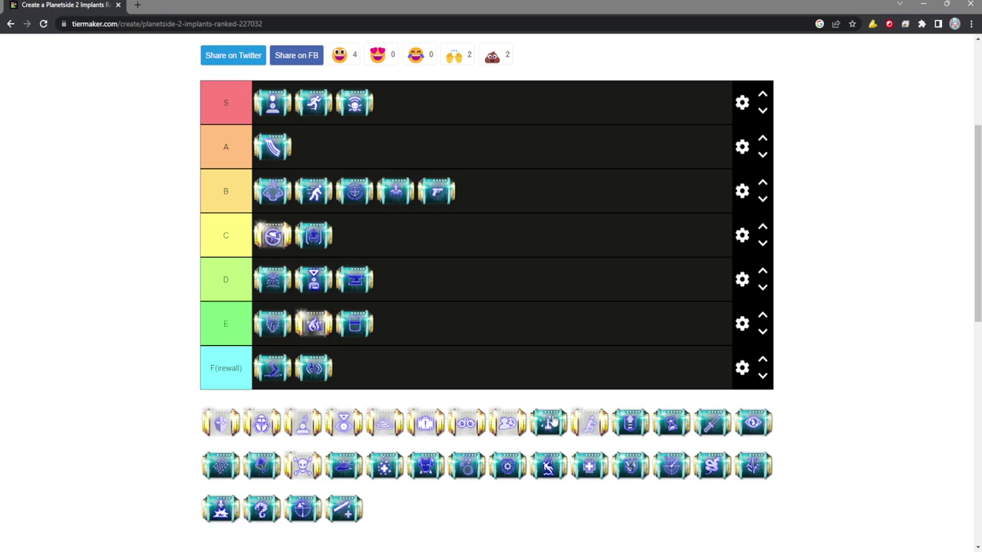
{"action": "left_click_drag", "start_coordinate": [550, 427], "coordinate": [477, 281]}
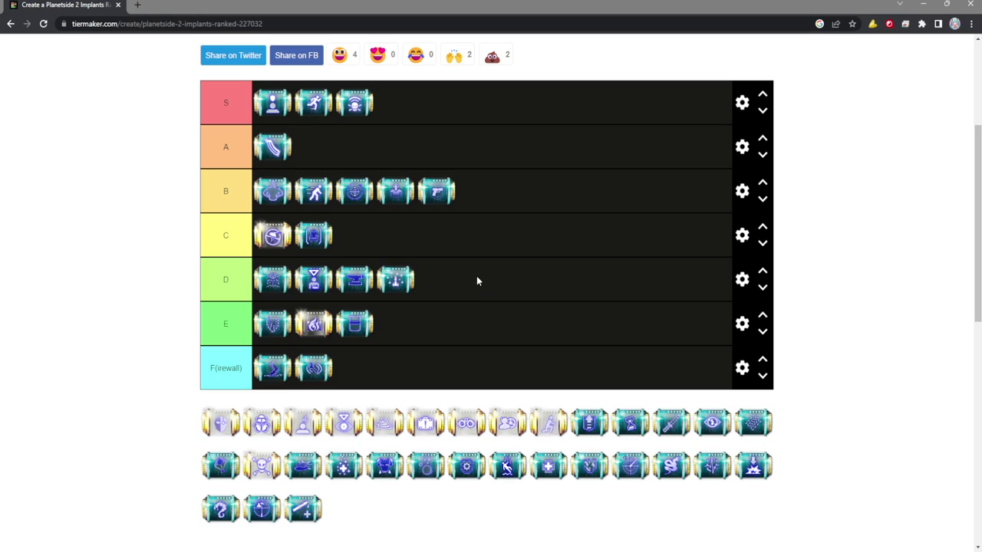
Step: Look up the following implants in the game and rank the upward-arrow implant in tier C and the hourglass implant in tier F(irewall) on TierMaker
{"action": "key", "text": "alt+Tab"}
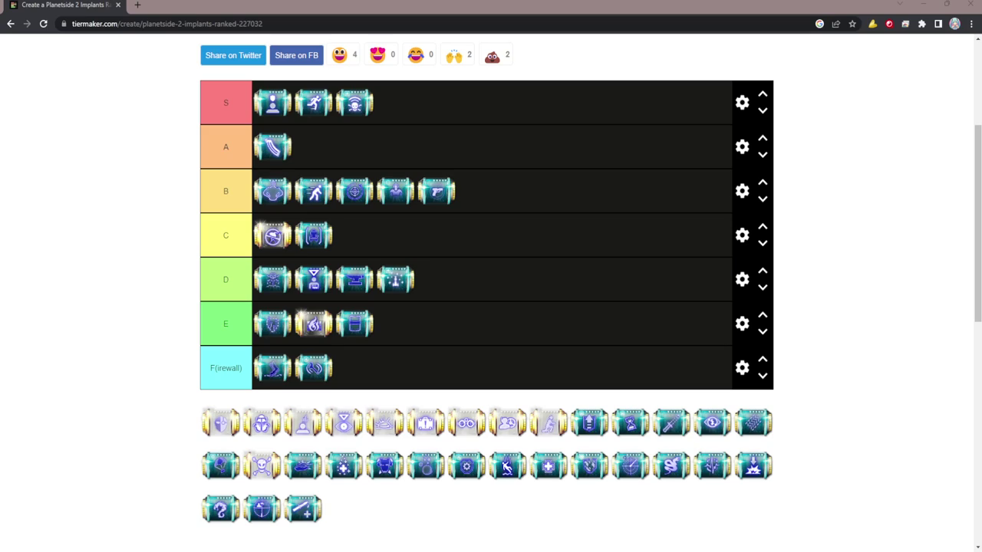
{"action": "key", "text": "alt+Tab"}
{"action": "left_click_drag", "start_coordinate": [598, 430], "coordinate": [469, 250]}
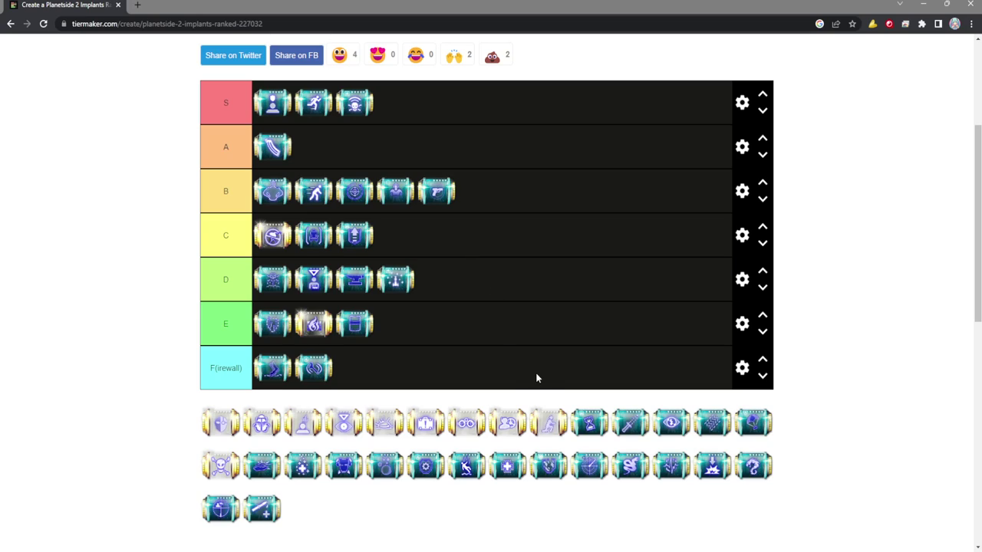
{"action": "key", "text": "alt+Tab"}
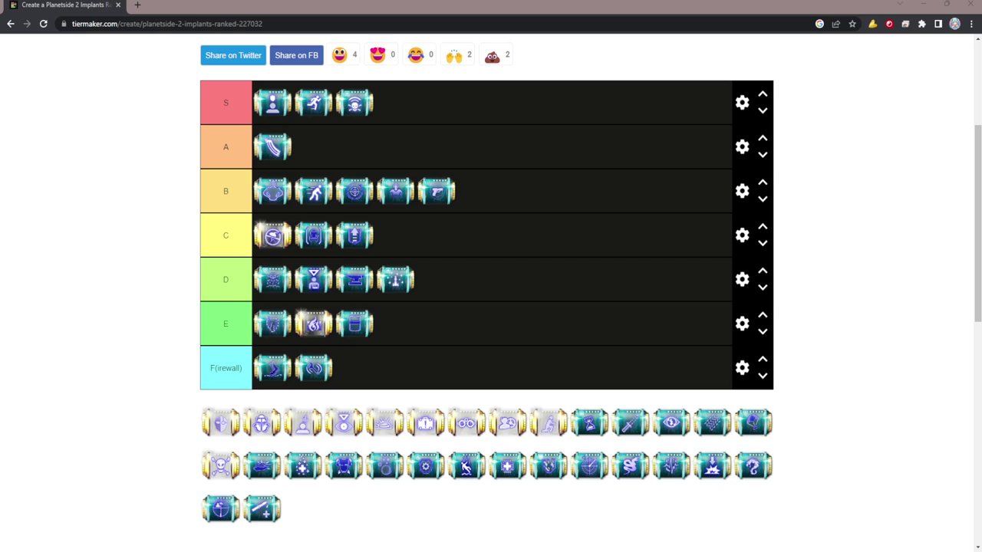
{"action": "left_click_drag", "start_coordinate": [587, 423], "coordinate": [390, 358]}
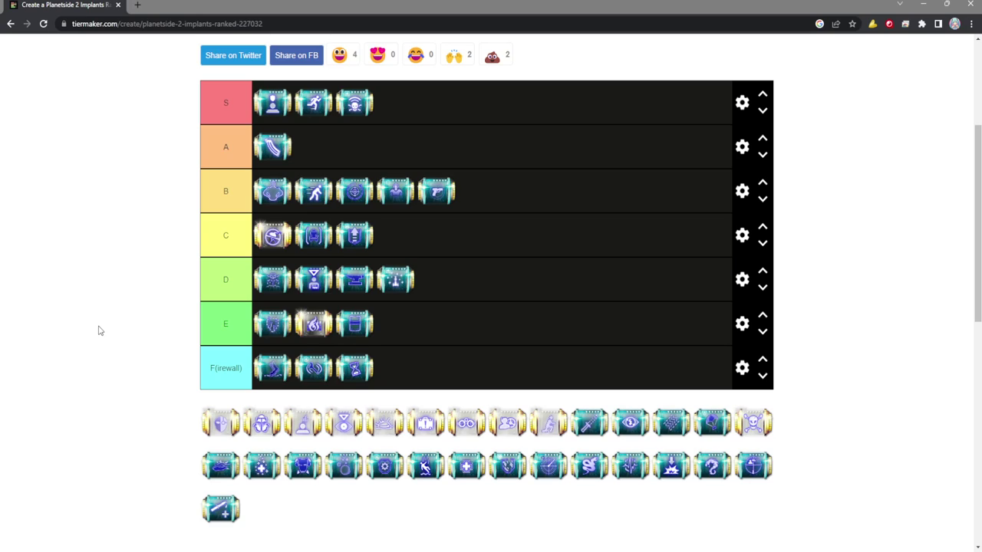
Step: Check the knife-icon implant's details in the game and rank it in tier C on TierMaker
{"action": "key", "text": "alt+Tab"}
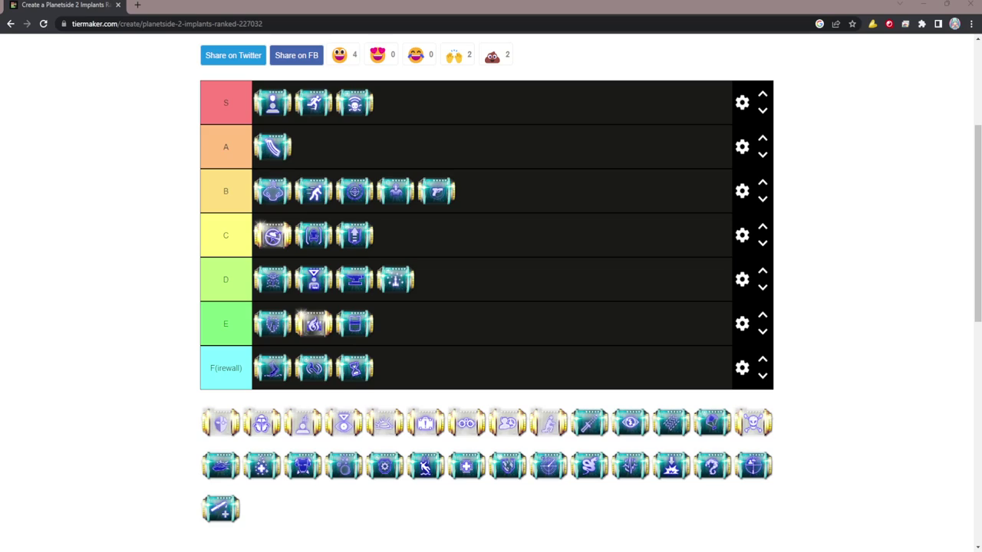
{"action": "left_click", "coordinate": [393, 168]}
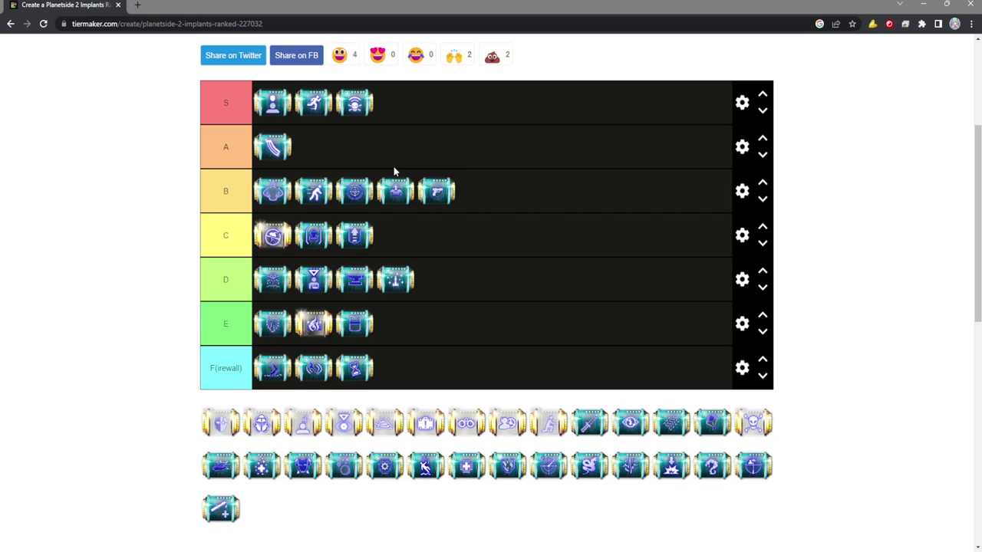
{"action": "key", "text": "alt+Tab"}
{"action": "left_click", "coordinate": [393, 167]}
{"action": "left_click_drag", "start_coordinate": [577, 431], "coordinate": [469, 240]}
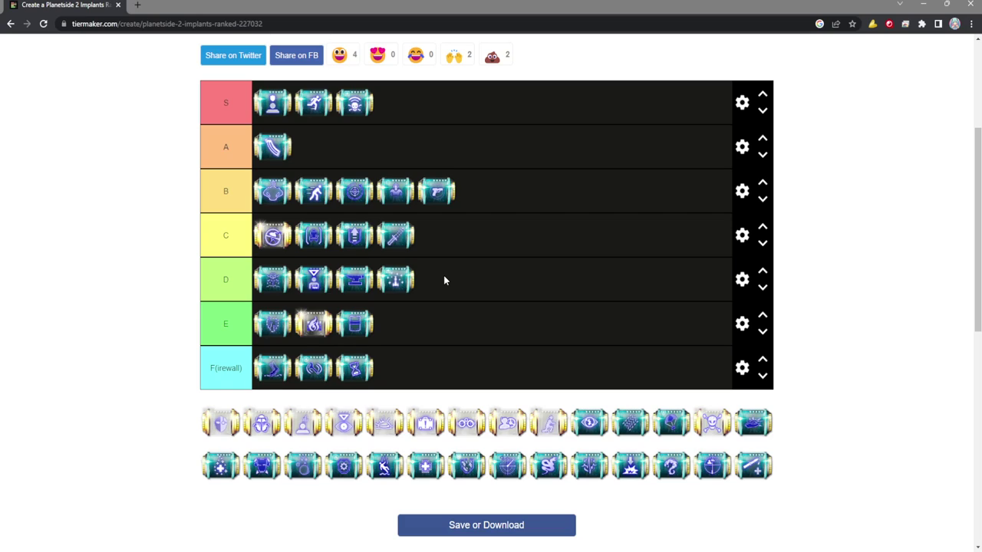
Step: Consult the game for the eye-icon implant and rank it in tier E on TierMaker
{"action": "key", "text": "alt+Tab"}
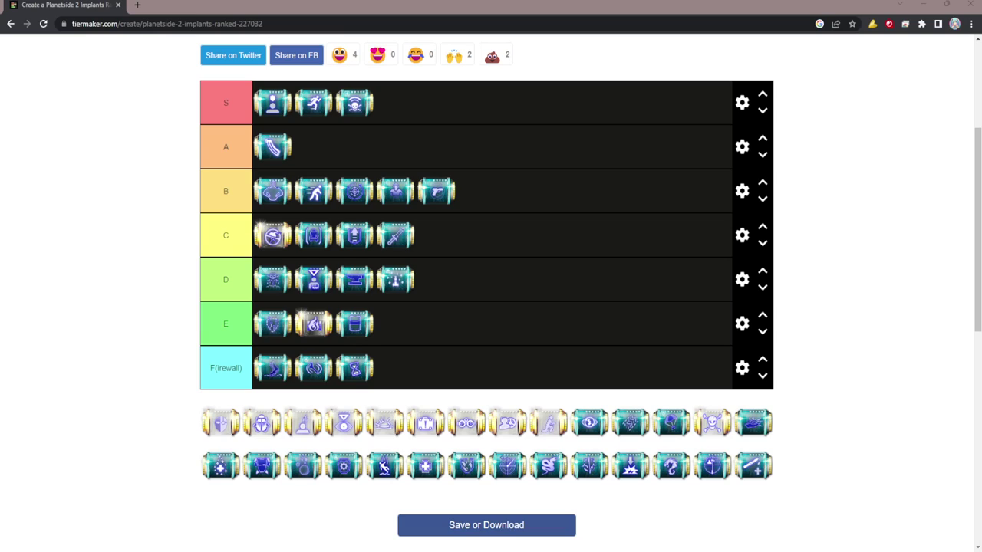
{"action": "left_click", "coordinate": [410, 155]}
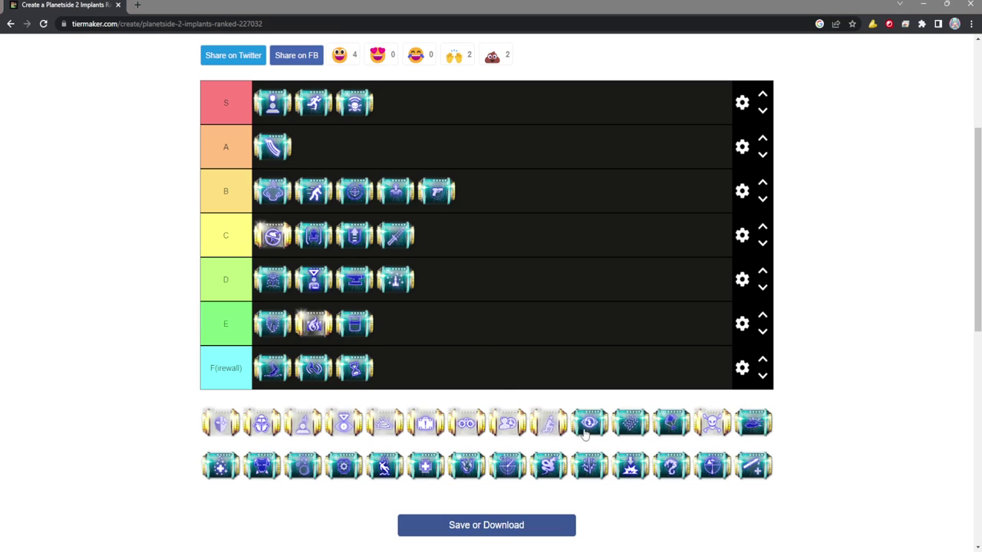
{"action": "left_click_drag", "start_coordinate": [601, 428], "coordinate": [501, 317]}
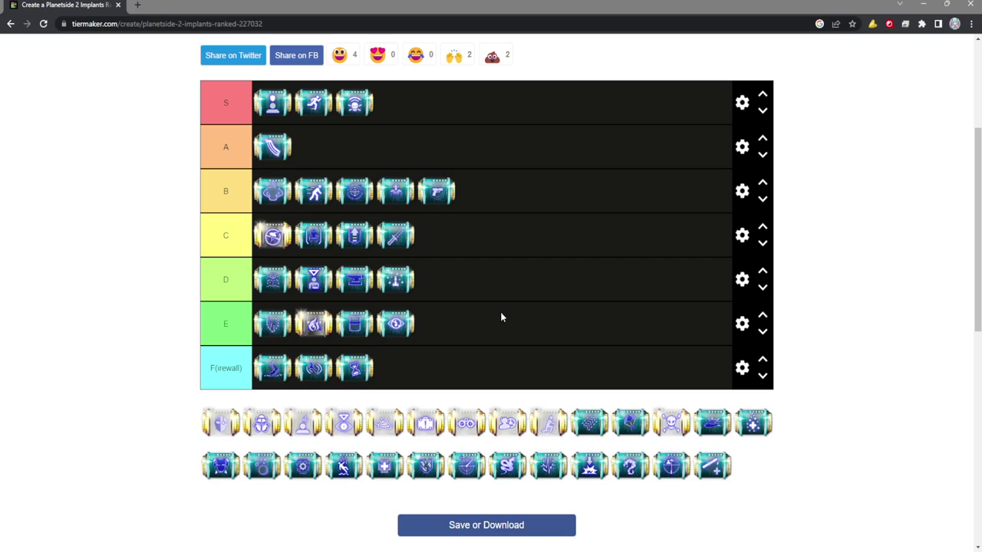
Step: Compare the dotted-pattern implant's description in the game and rank it in tier F(irewall) on TierMaker
{"action": "key", "text": "alt+Tab"}
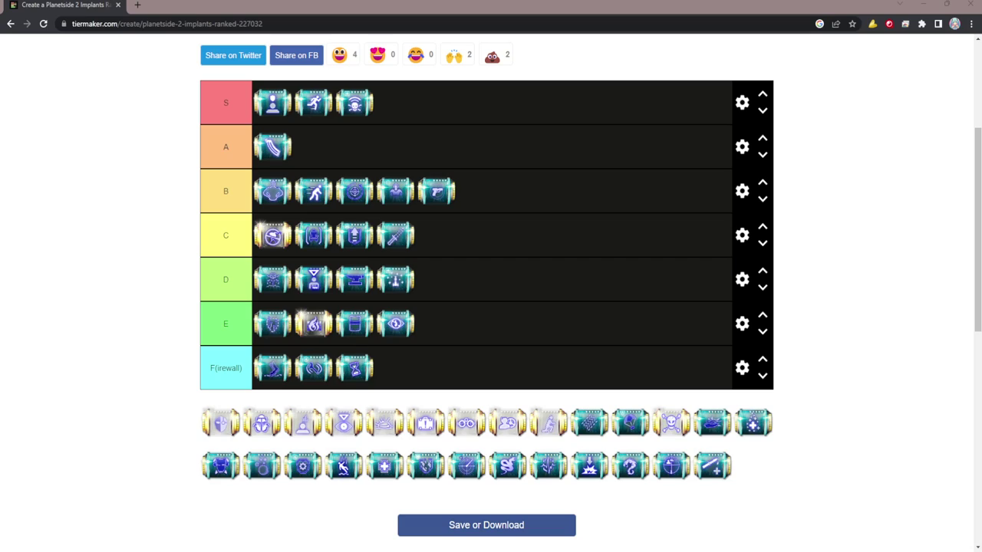
{"action": "key", "text": "alt+Tab"}
{"action": "key", "text": "alt+Tab"}
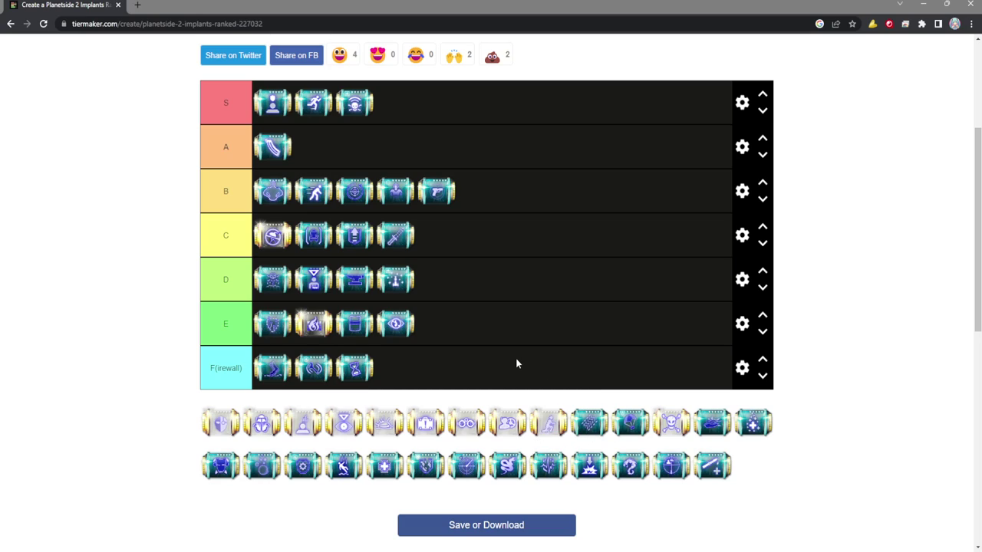
{"action": "key", "text": "alt+Tab"}
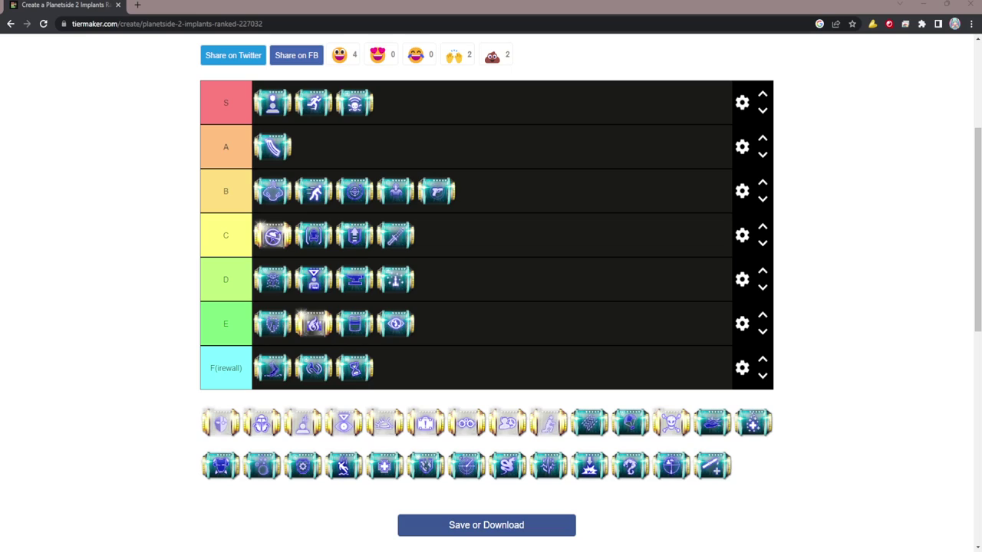
{"action": "left_click_drag", "start_coordinate": [589, 430], "coordinate": [433, 366]}
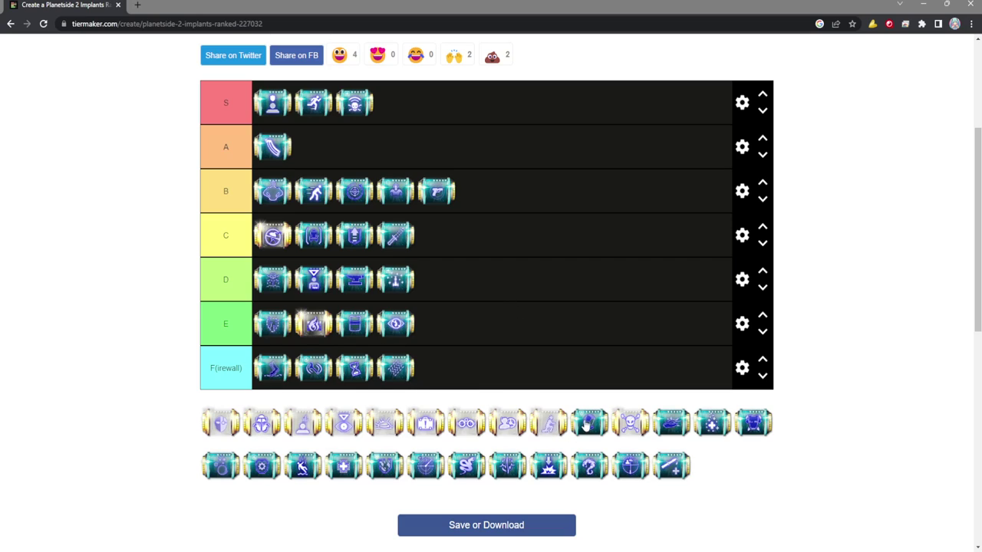
Step: Check the next teal implant, with the tilted-square icon, in the game and rank it in tier F(irewall) on TierMaker
{"action": "key", "text": "alt+Tab"}
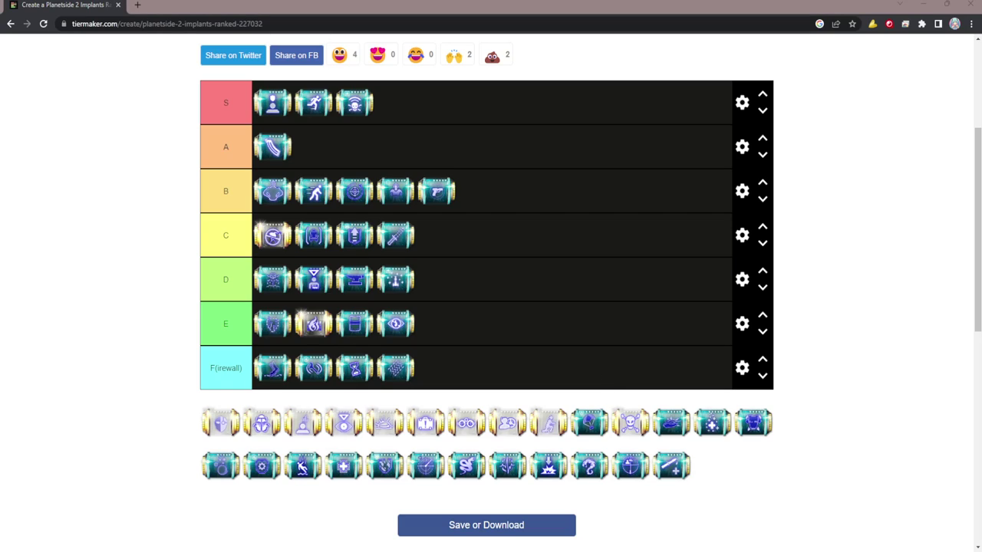
{"action": "left_click", "coordinate": [457, 377]}
{"action": "left_click_drag", "start_coordinate": [591, 428], "coordinate": [469, 361]}
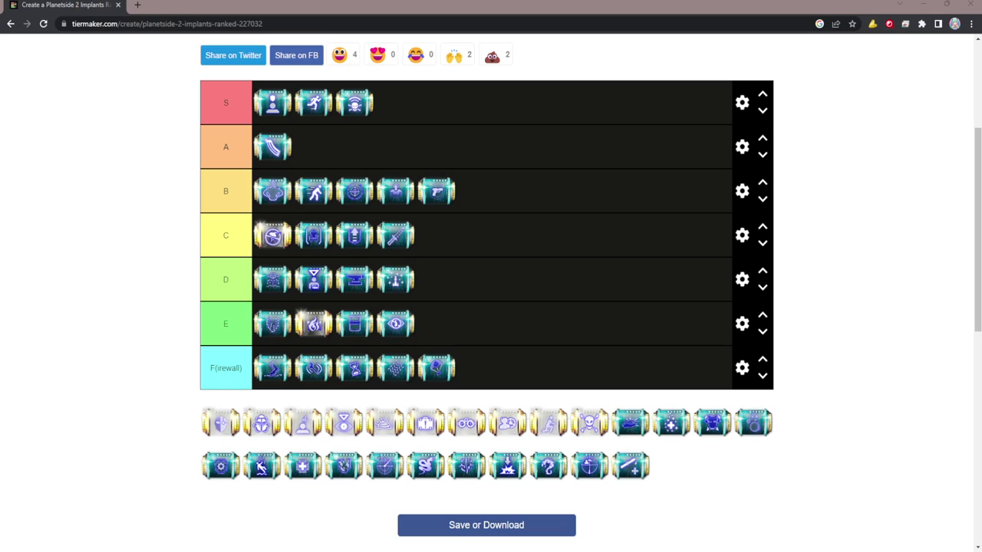
{"action": "left_click", "coordinate": [457, 253]}
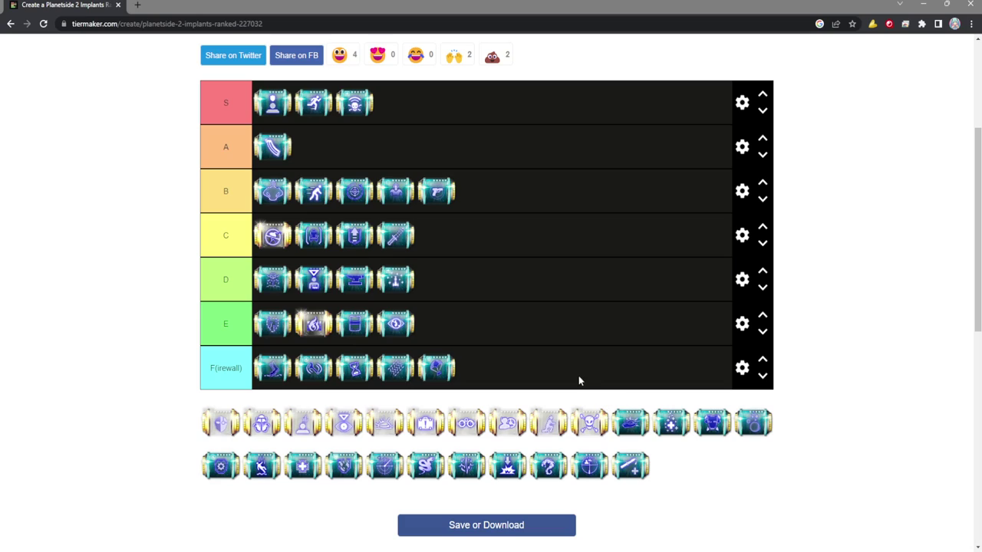
Step: Consult the game, rank the teal implant after the skull in tier B, and put the plus-and-sparkles implant in tier F(irewall) on TierMaker
{"action": "key", "text": "alt+Tab"}
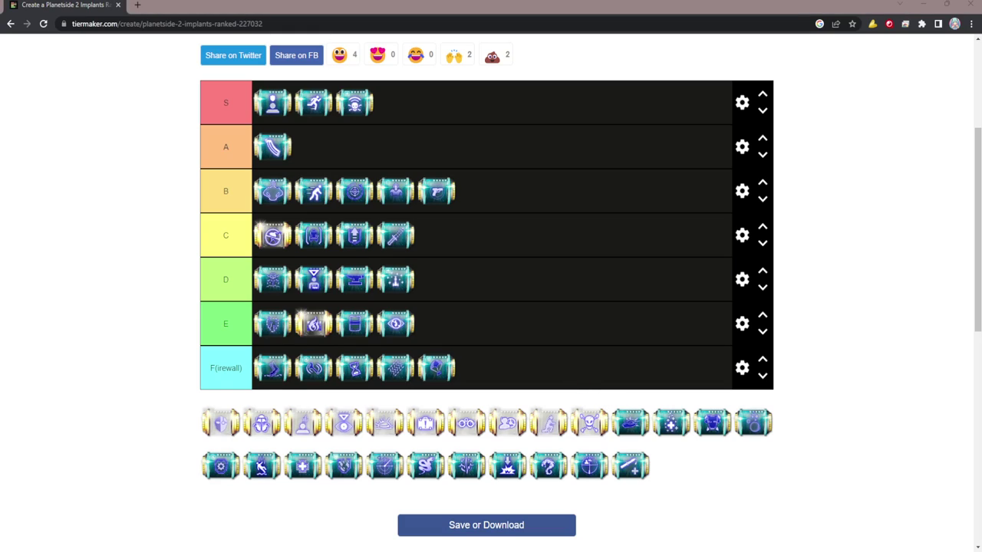
{"action": "left_click", "coordinate": [441, 148]}
{"action": "left_click_drag", "start_coordinate": [632, 422], "coordinate": [506, 184]}
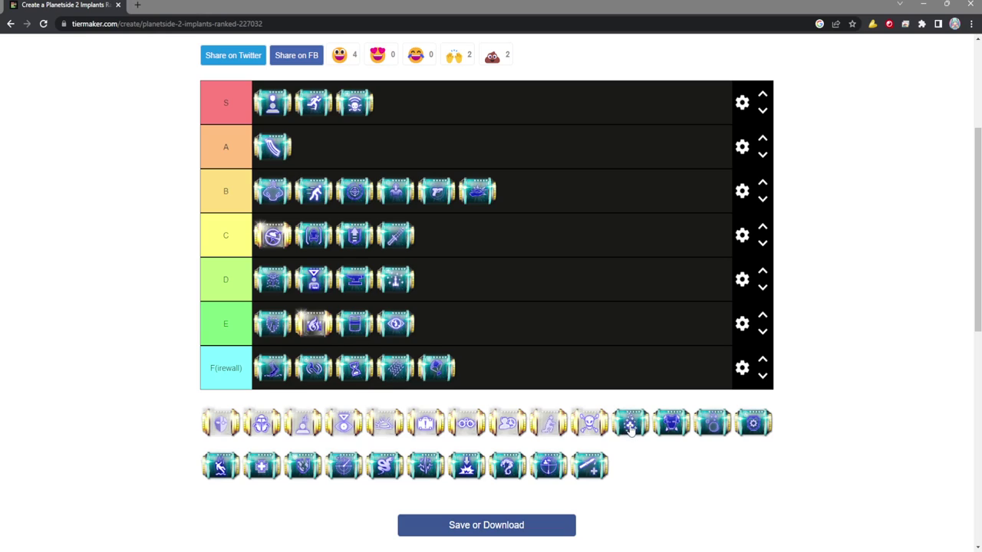
{"action": "left_click_drag", "start_coordinate": [629, 427], "coordinate": [524, 365]}
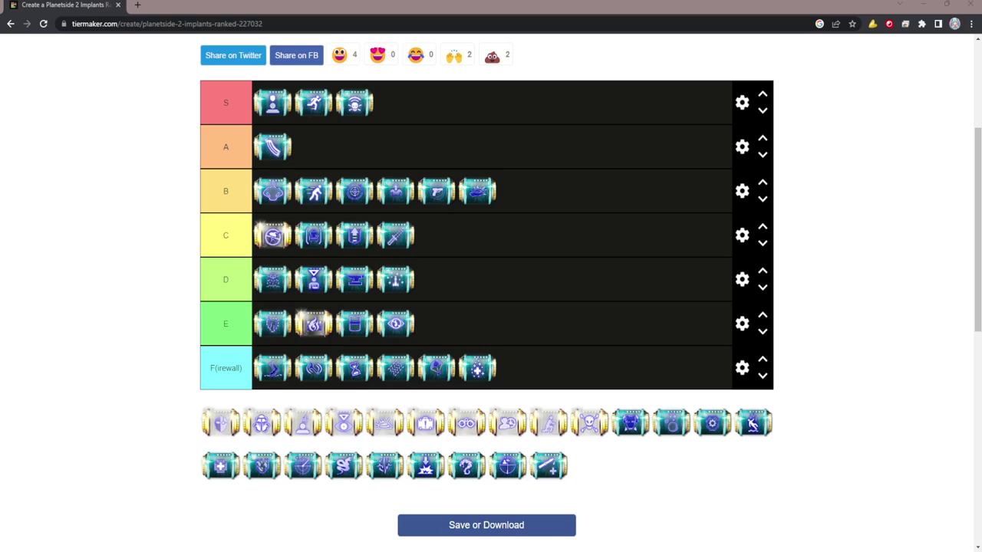
Step: Calculate 500 / 35 in a new browser tab and return to the tier list
{"action": "left_click", "coordinate": [147, 300]}
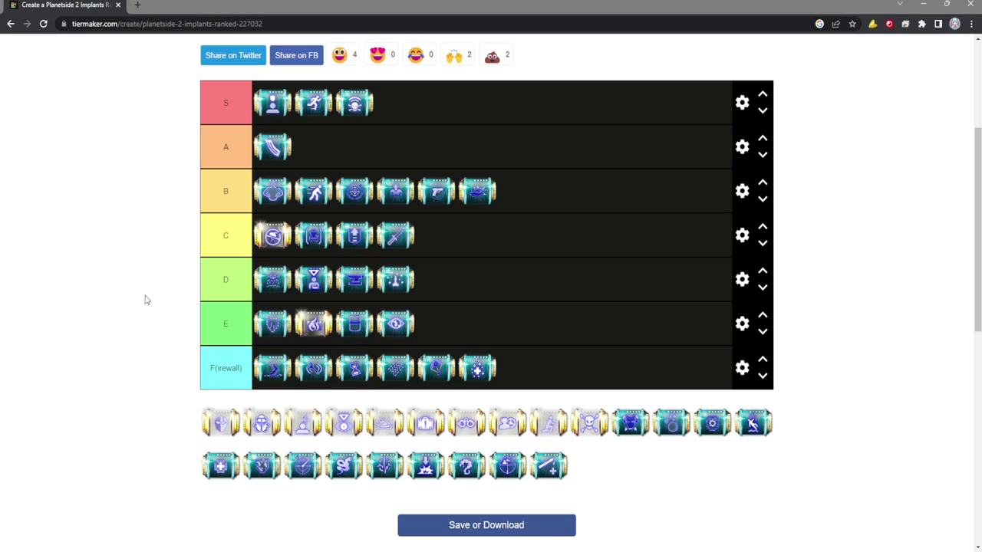
{"action": "left_click", "coordinate": [141, 5]}
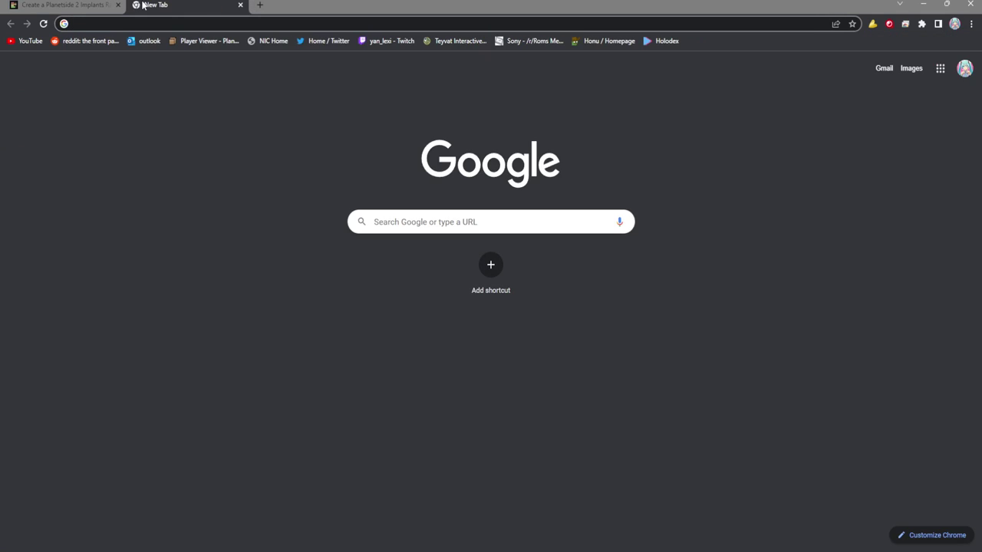
{"action": "type", "text": "500 / 35"}
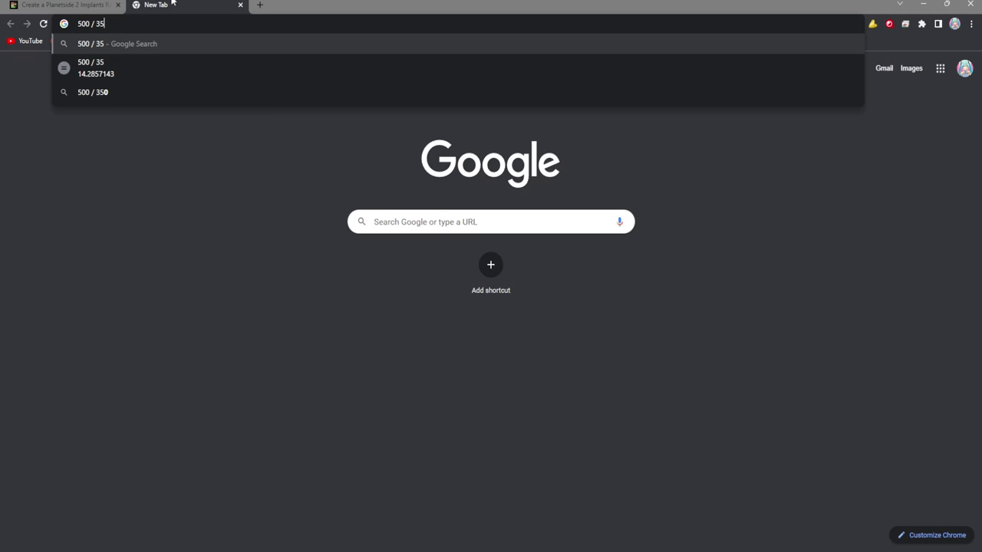
{"action": "left_click", "coordinate": [240, 5]}
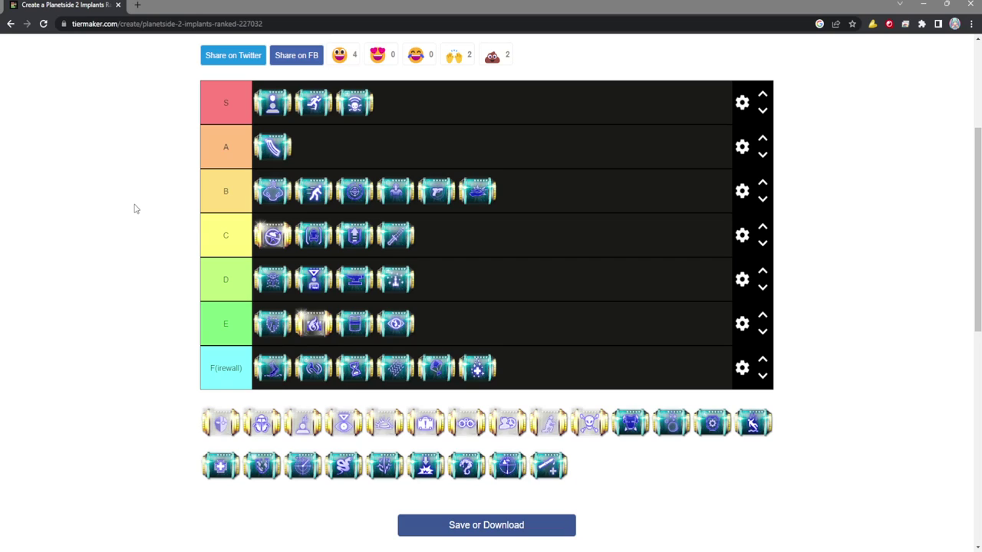
Step: Check the first unranked teal implant after the skull in the game and rank it in tier B on TierMaker
{"action": "key", "text": "alt+Tab"}
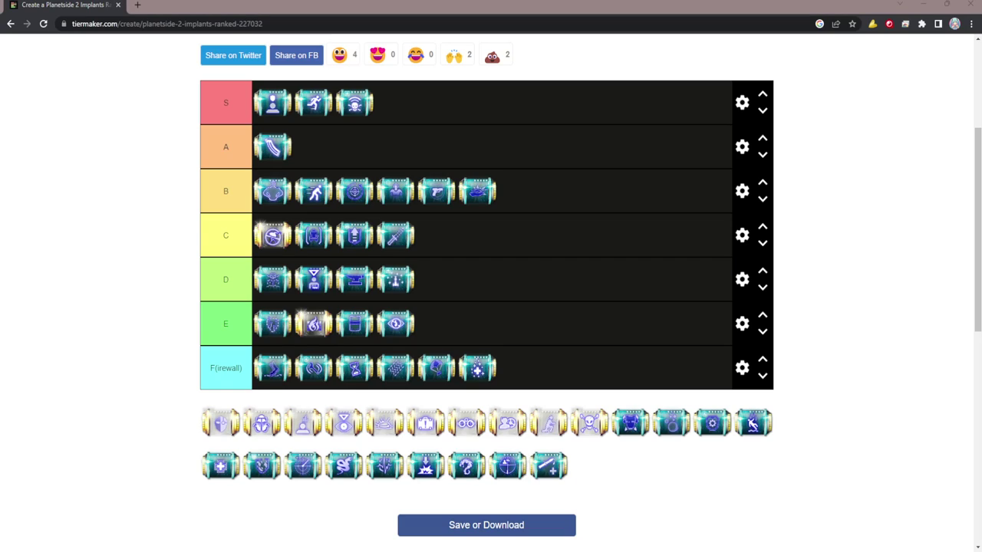
{"action": "left_click", "coordinate": [408, 149]}
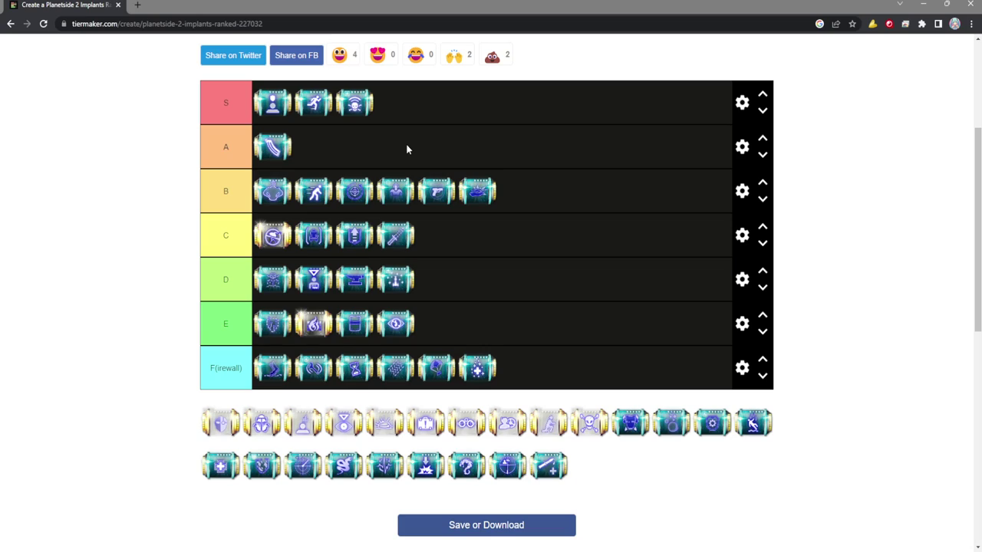
{"action": "key", "text": "alt+Tab"}
{"action": "left_click_drag", "start_coordinate": [632, 424], "coordinate": [542, 209]}
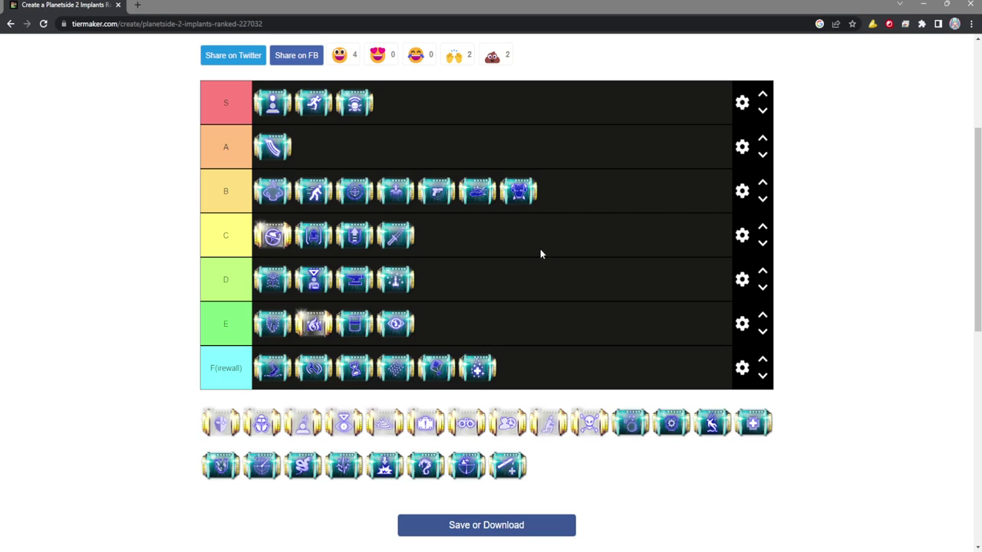
{"action": "key", "text": "alt+Tab"}
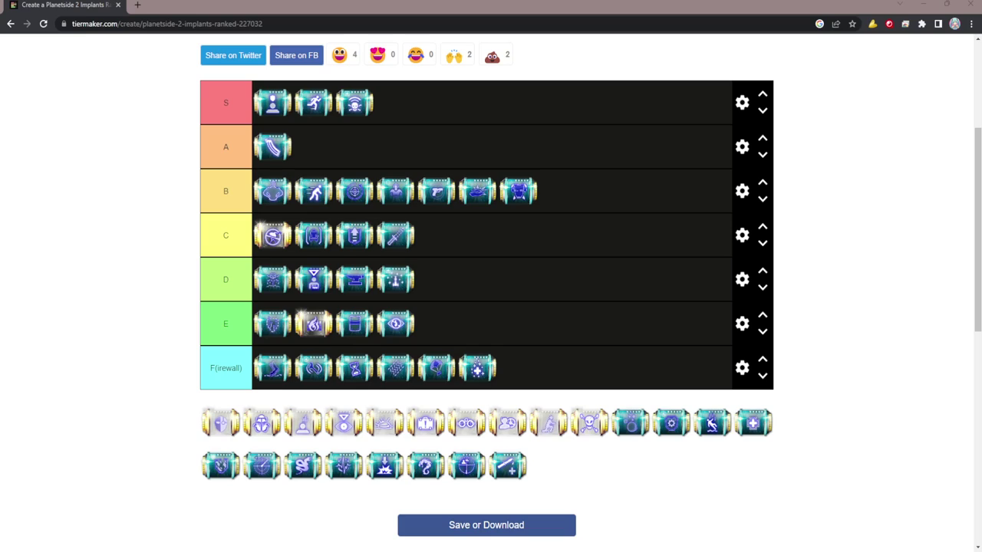
Step: Check the first unranked teal implant, with the ring icon, in the game and rank it in tier E on TierMaker
{"action": "left_click", "coordinate": [413, 209]}
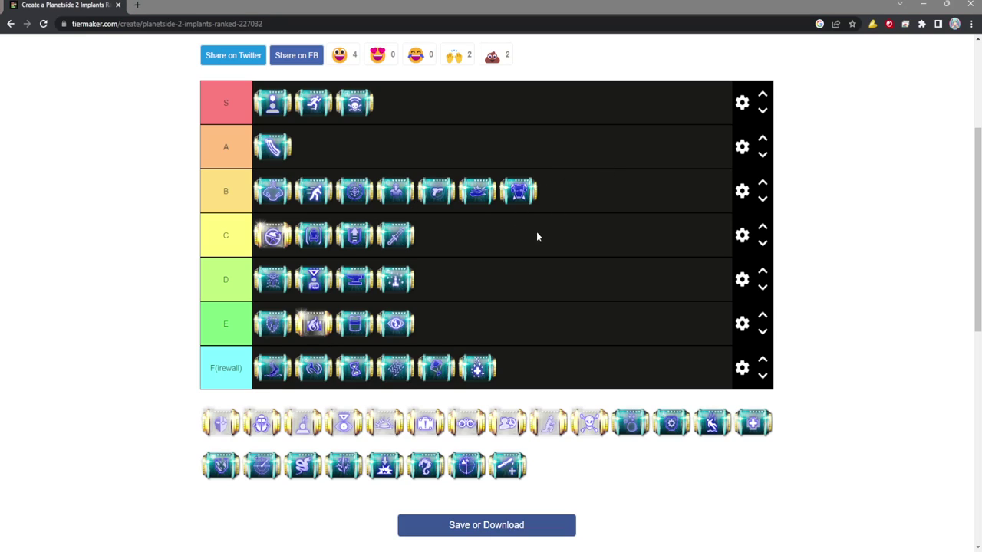
{"action": "key", "text": "alt+Tab"}
{"action": "left_click_drag", "start_coordinate": [630, 430], "coordinate": [500, 327]}
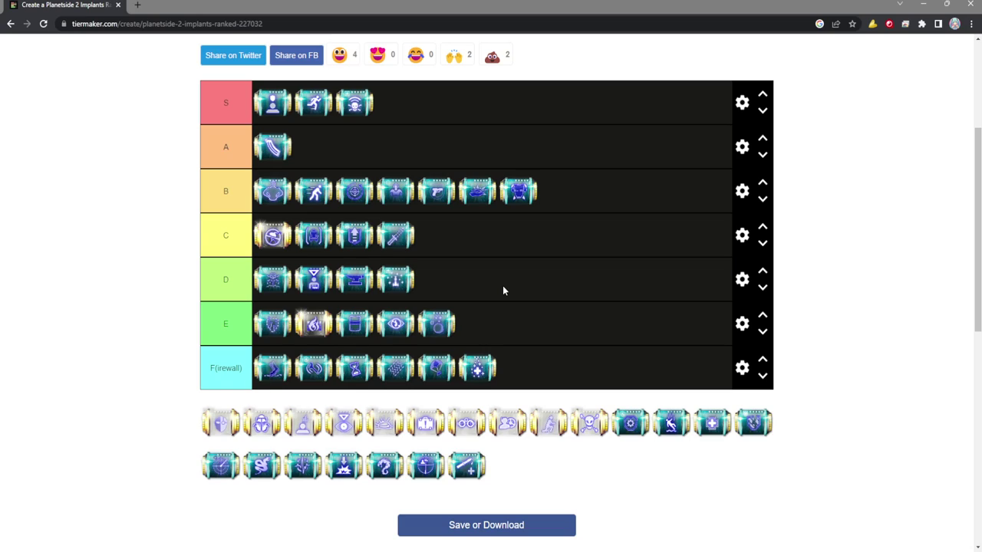
Step: Consult the game and rank the teal gear implant and the falling-figure implant in tier C on TierMaker
{"action": "key", "text": "alt+Tab"}
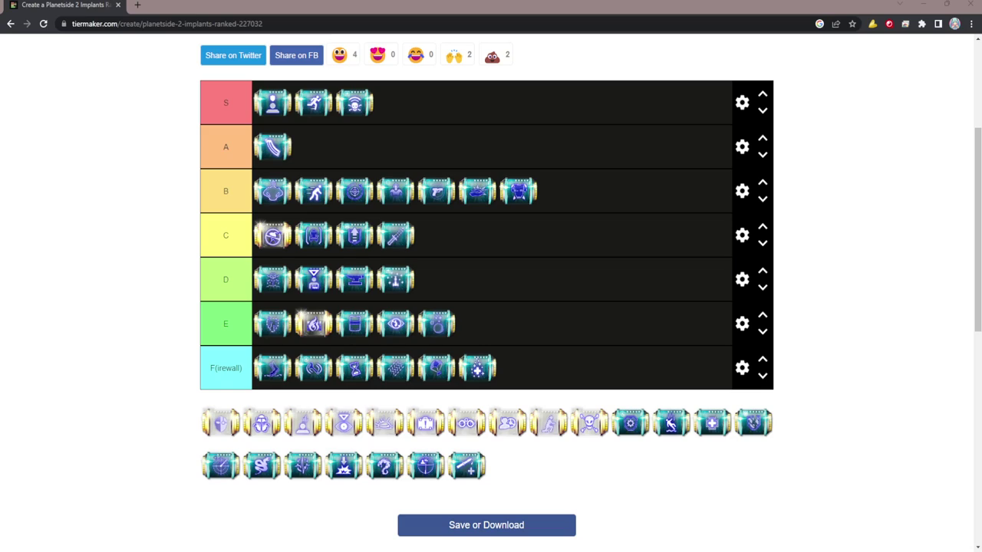
{"action": "left_click_drag", "start_coordinate": [636, 432], "coordinate": [452, 244]}
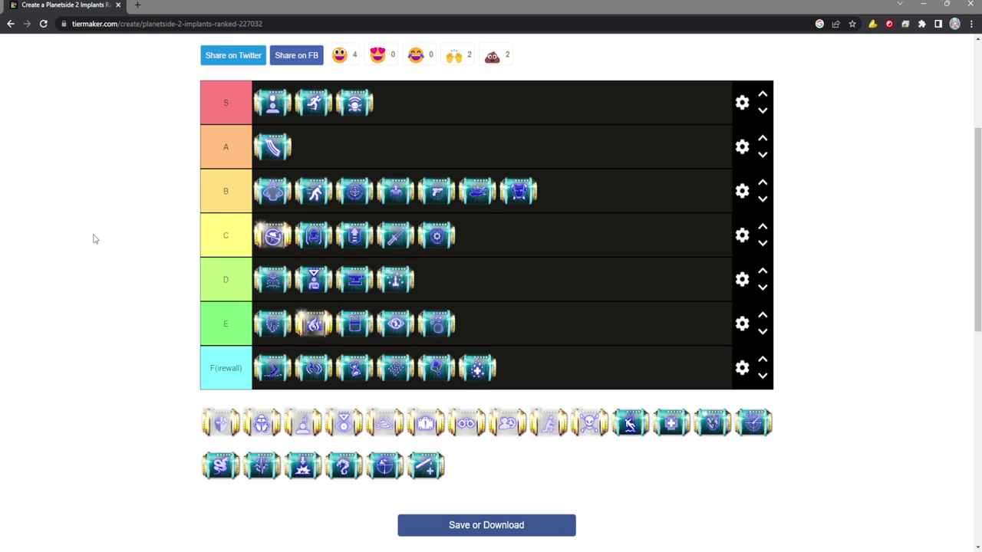
{"action": "key", "text": "alt+Tab"}
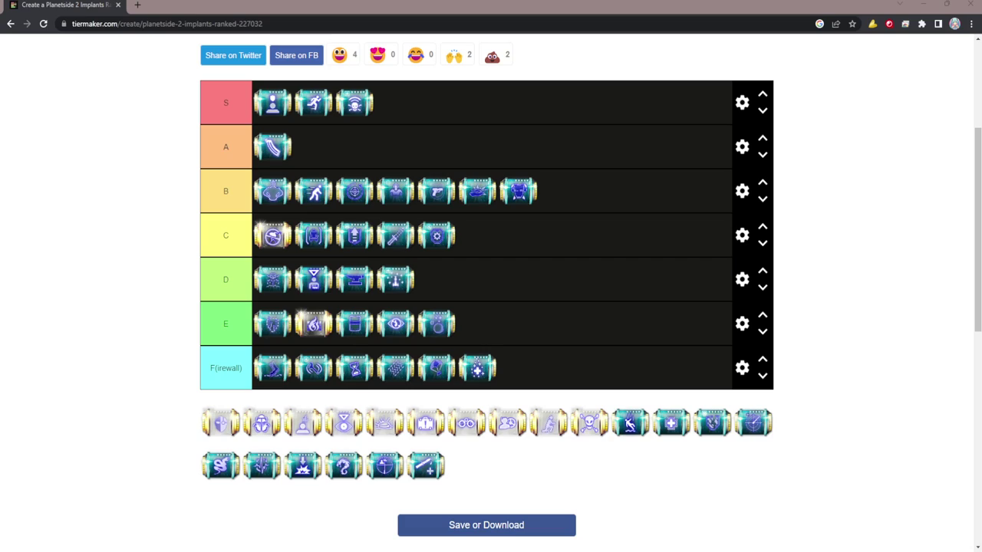
{"action": "left_click", "coordinate": [93, 238]}
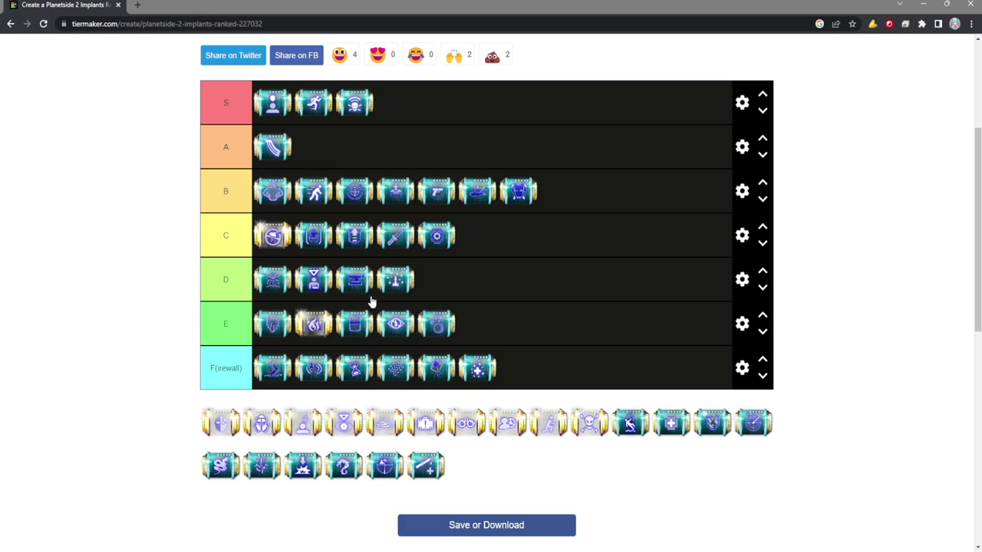
{"action": "left_click_drag", "start_coordinate": [630, 427], "coordinate": [522, 238]}
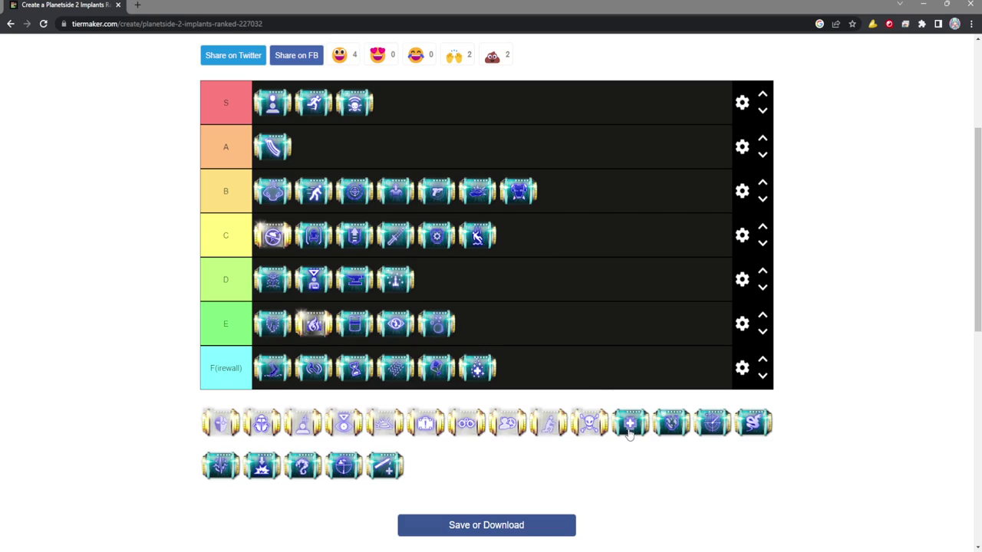
Step: Check the teal medical-cross implant in the game and rank it in tier D on TierMaker
{"action": "key", "text": "alt+Tab"}
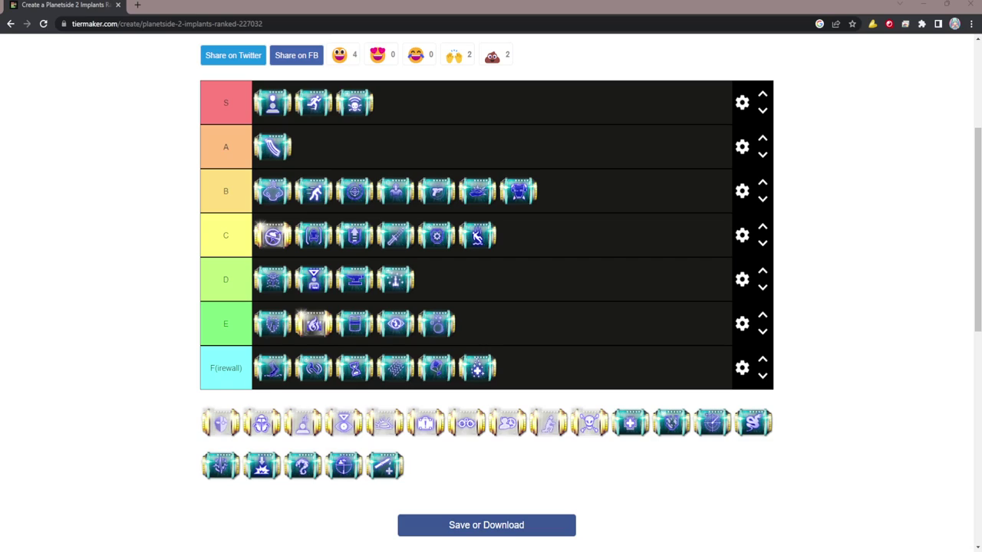
{"action": "key", "text": "alt+Tab"}
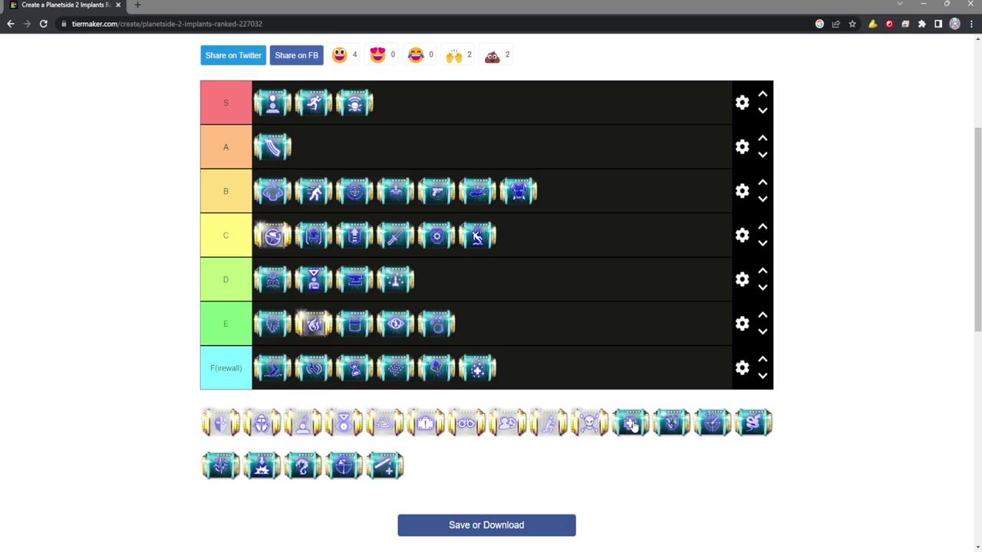
{"action": "key", "text": "alt+Tab"}
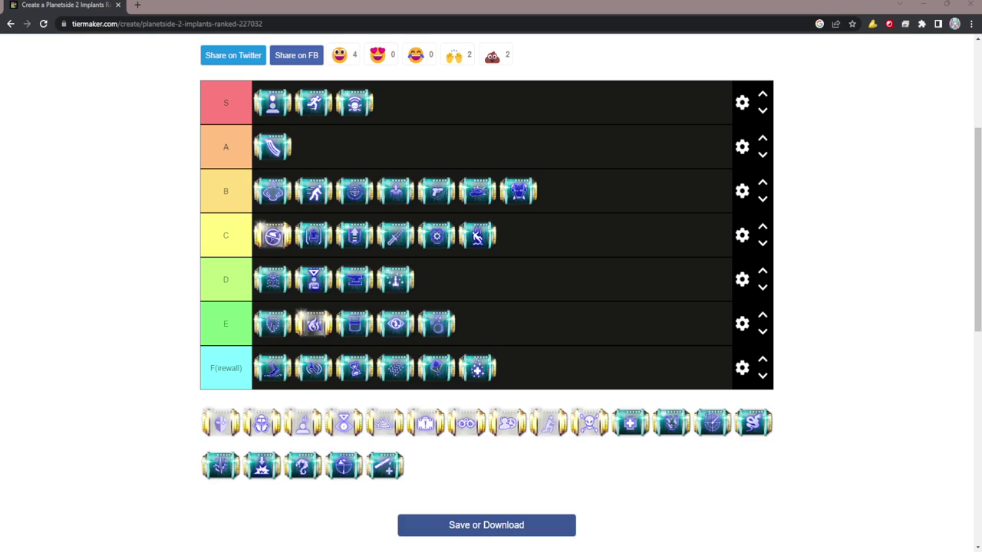
{"action": "left_click", "coordinate": [408, 132]}
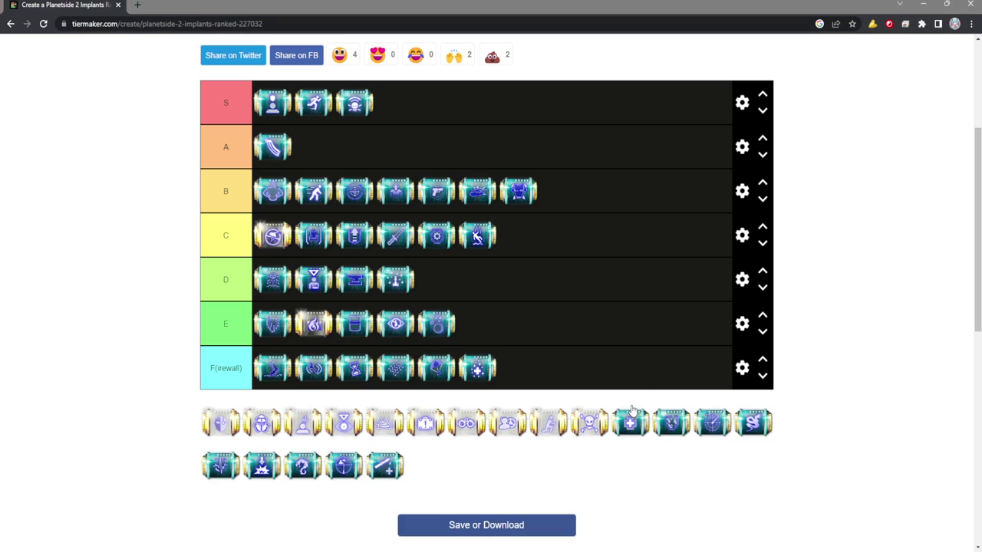
{"action": "left_click_drag", "start_coordinate": [631, 422], "coordinate": [546, 290]}
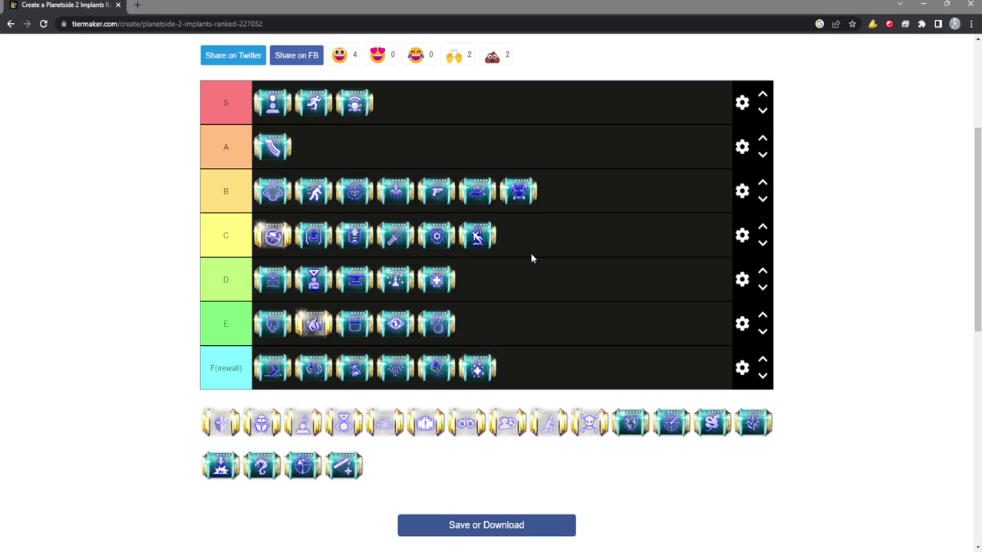
Step: Check the teal shield-shaped implant in the game and rank it in tier A on TierMaker
{"action": "key", "text": "alt+Tab"}
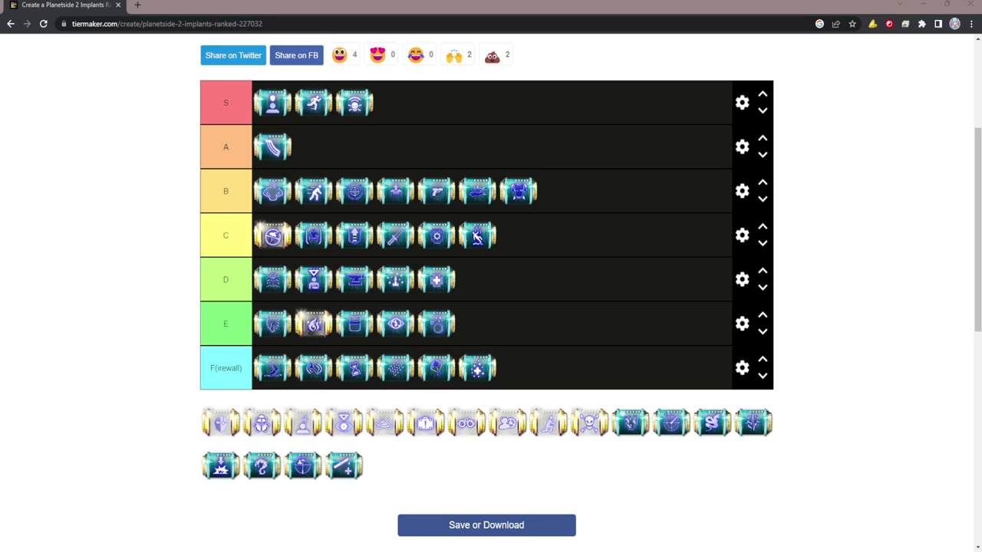
{"action": "left_click", "coordinate": [489, 400]}
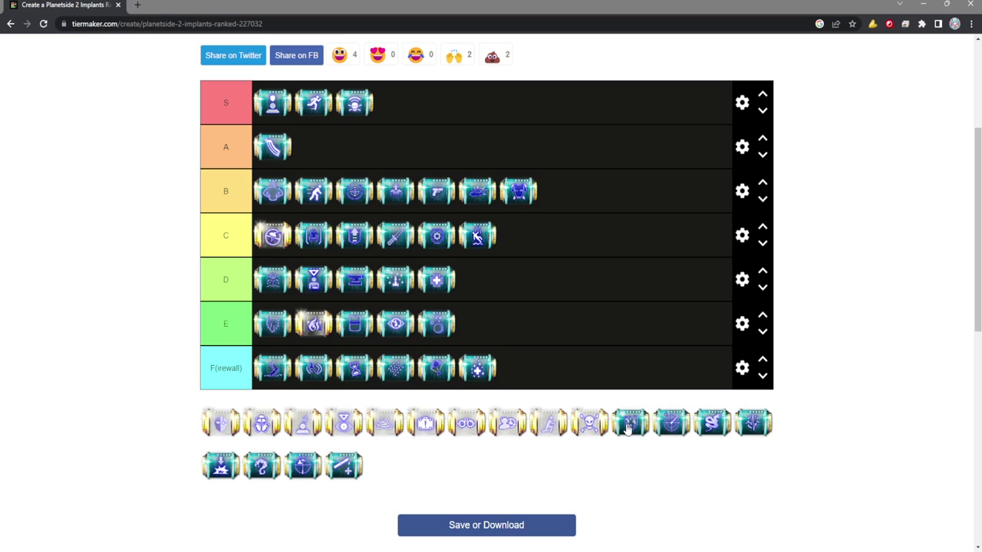
{"action": "left_click_drag", "start_coordinate": [627, 429], "coordinate": [578, 182]}
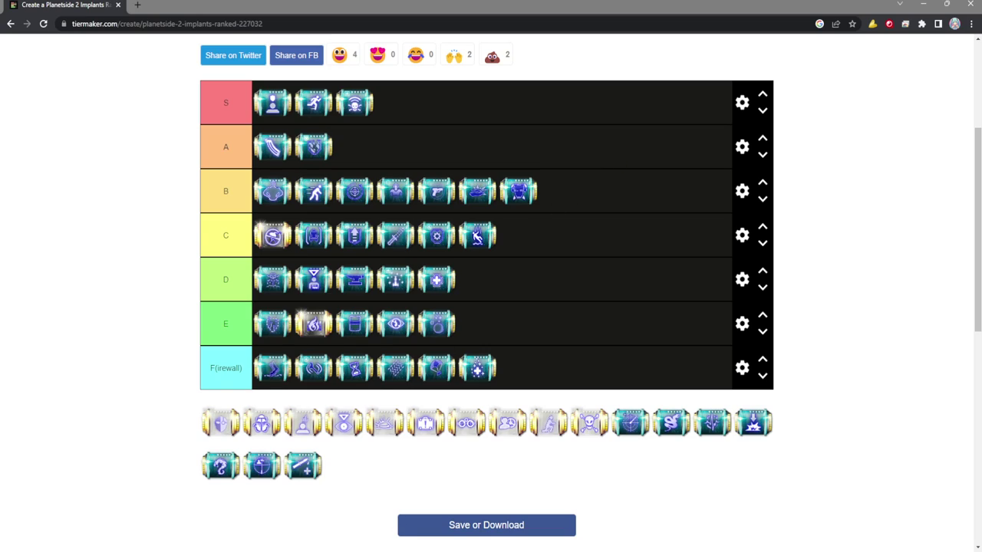
Step: Consult the game, rank the teal gauge implant in tier C, and put the snake implant in tier A on TierMaker
{"action": "key", "text": "alt+Tab"}
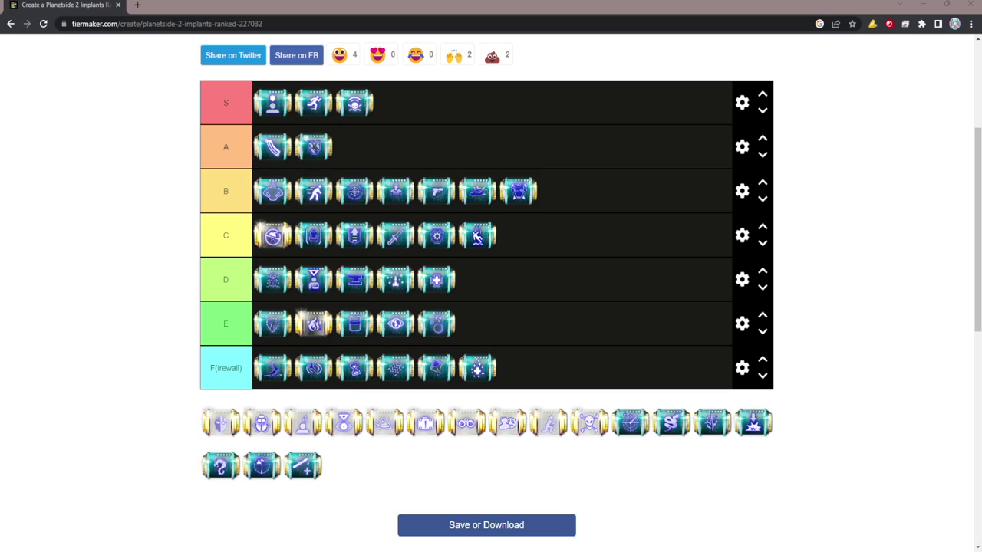
{"action": "key", "text": "alt+Tab"}
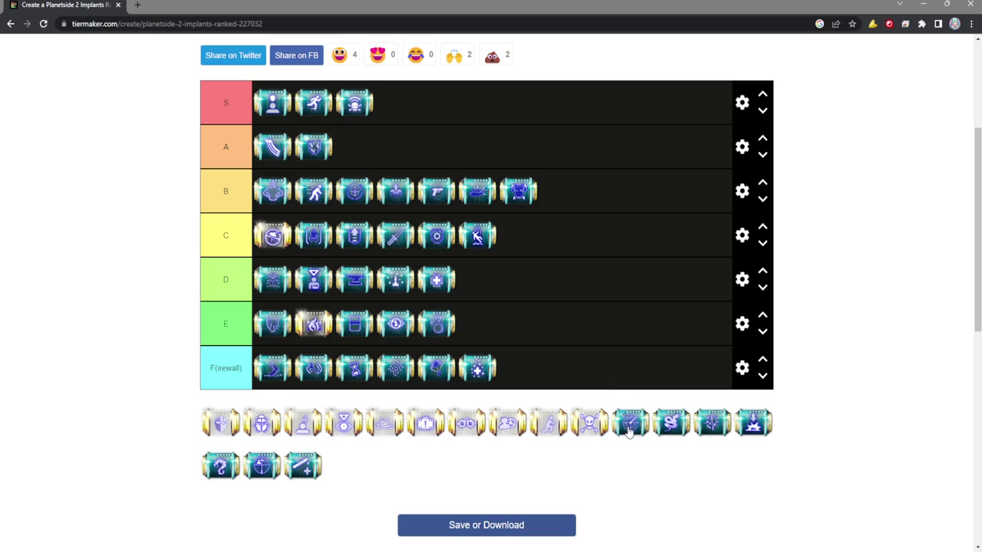
{"action": "key", "text": "alt+Tab"}
{"action": "key", "text": "alt+Tab"}
{"action": "key", "text": "alt+Tab"}
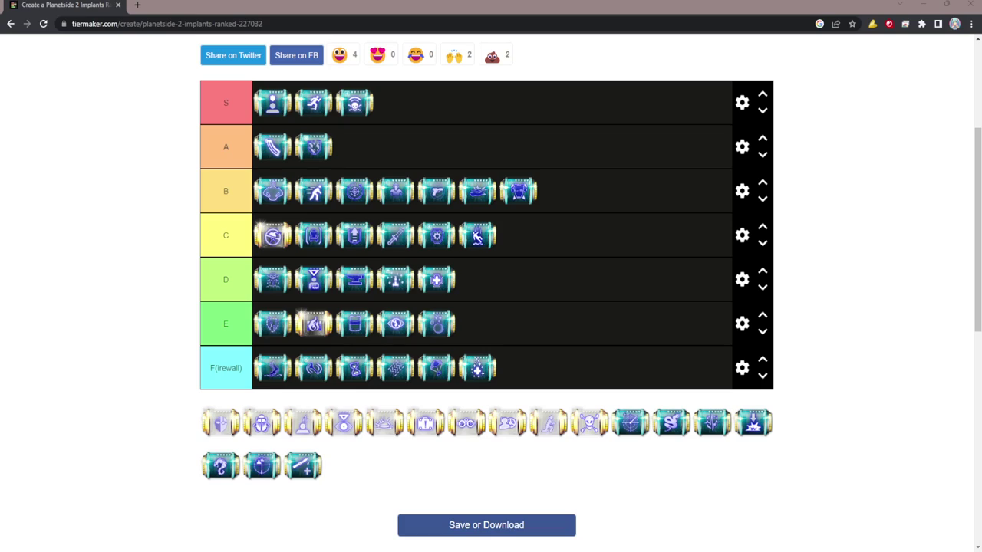
{"action": "left_click", "coordinate": [520, 215]}
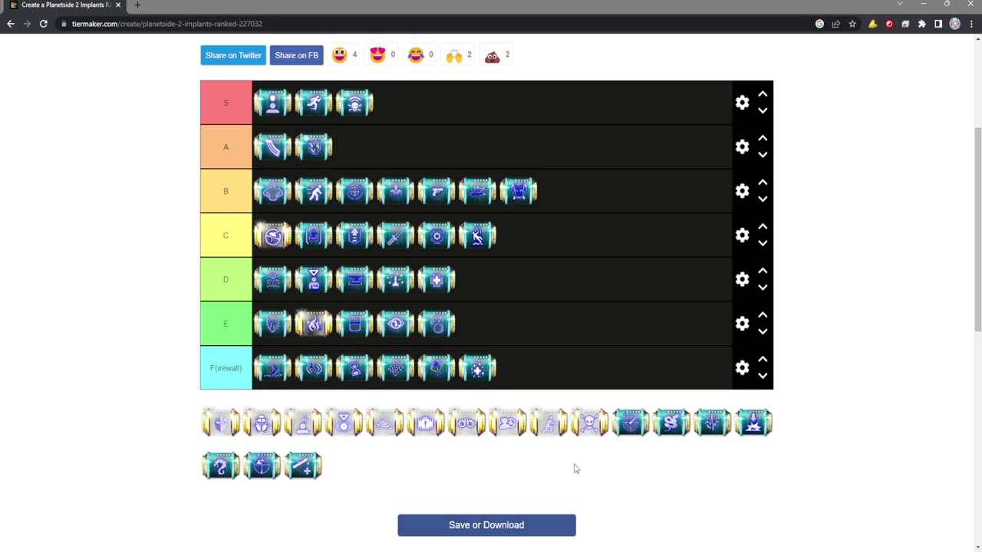
{"action": "key", "text": "alt+Tab"}
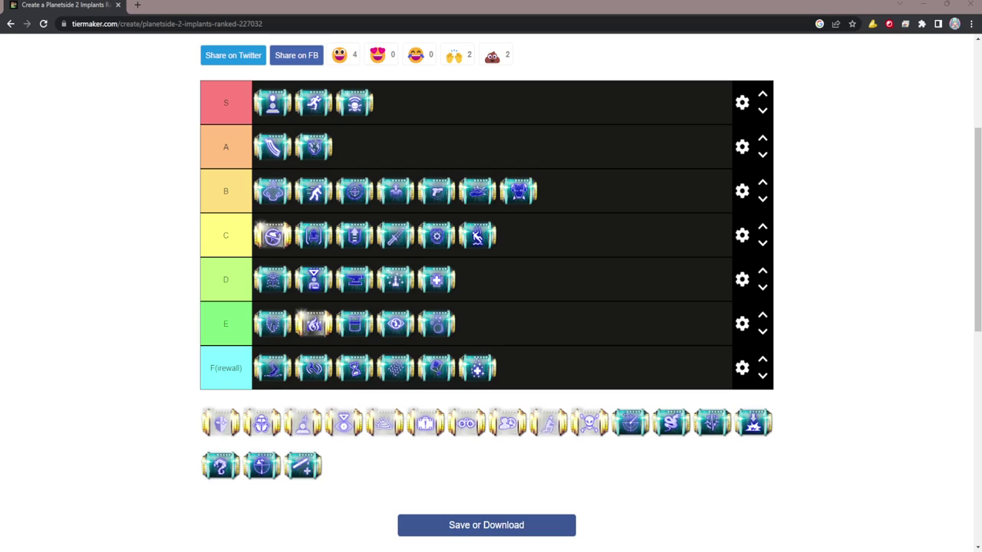
{"action": "left_click", "coordinate": [576, 469]}
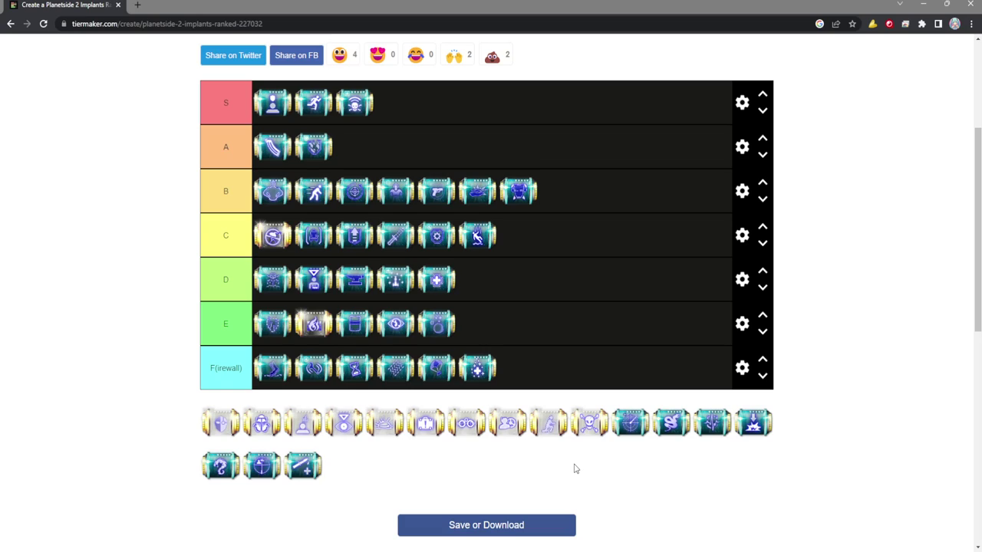
{"action": "key", "text": "alt+Tab"}
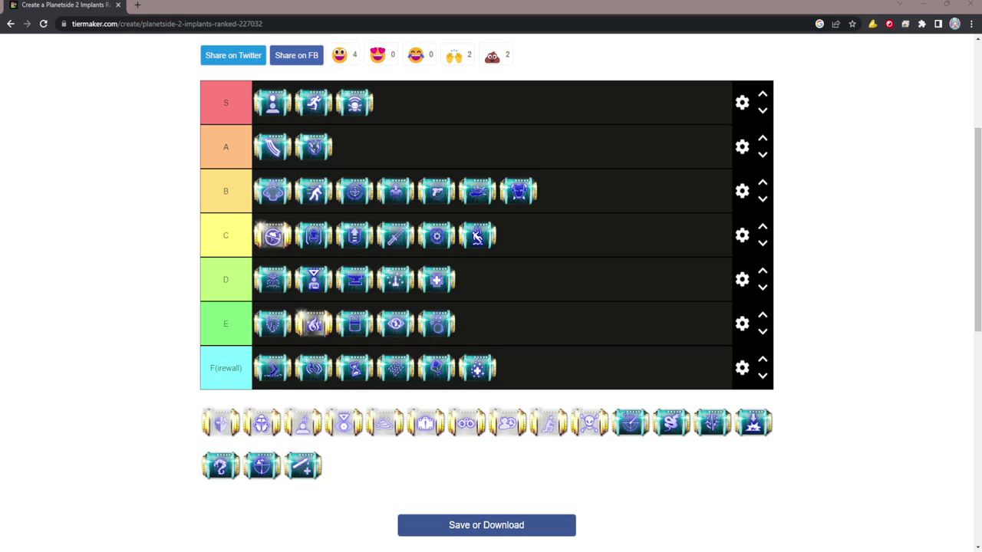
{"action": "left_click", "coordinate": [422, 152]}
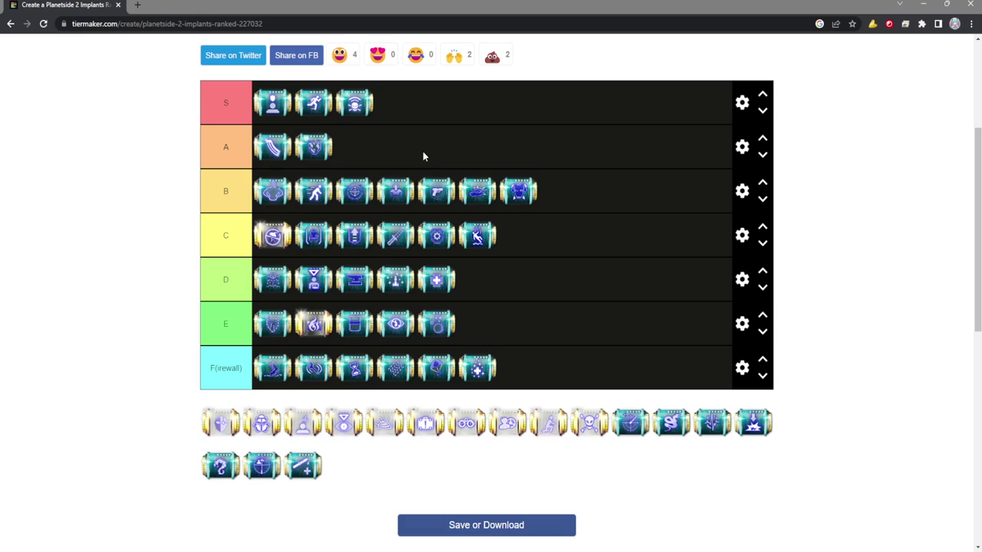
{"action": "left_click_drag", "start_coordinate": [627, 418], "coordinate": [580, 225]}
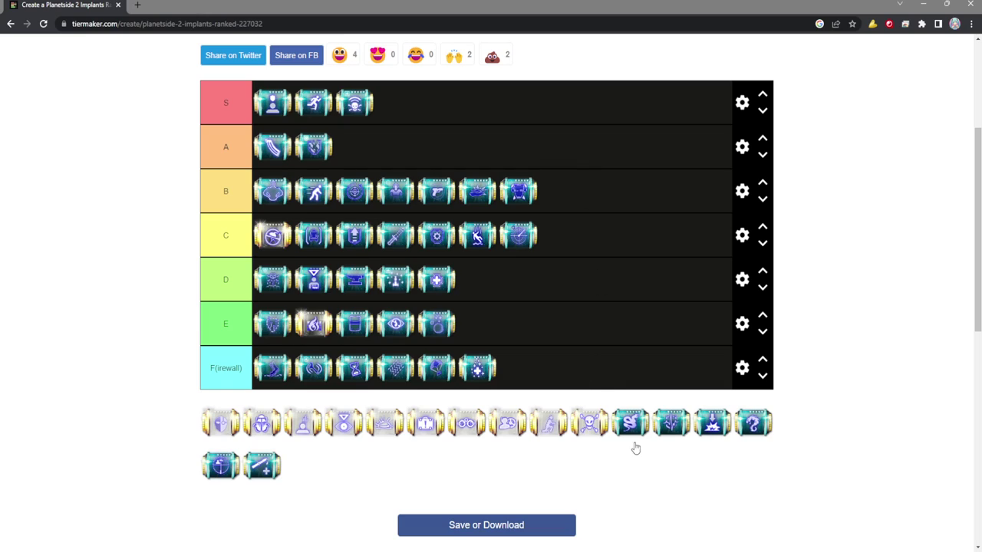
{"action": "left_click_drag", "start_coordinate": [623, 432], "coordinate": [585, 151]}
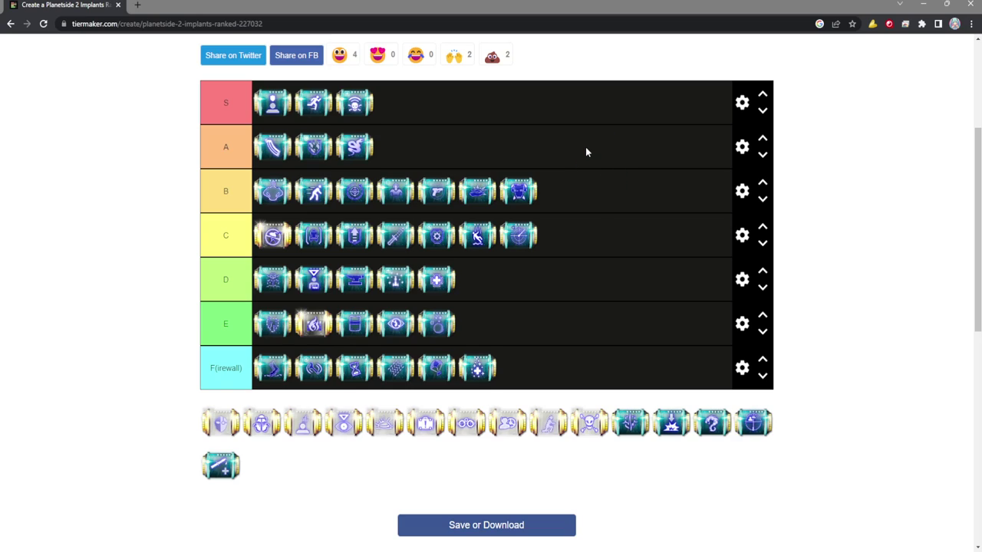
Step: Check the teal implant with the branching-lines icon in the game and rank it in tier S on TierMaker
{"action": "key", "text": "alt+Tab"}
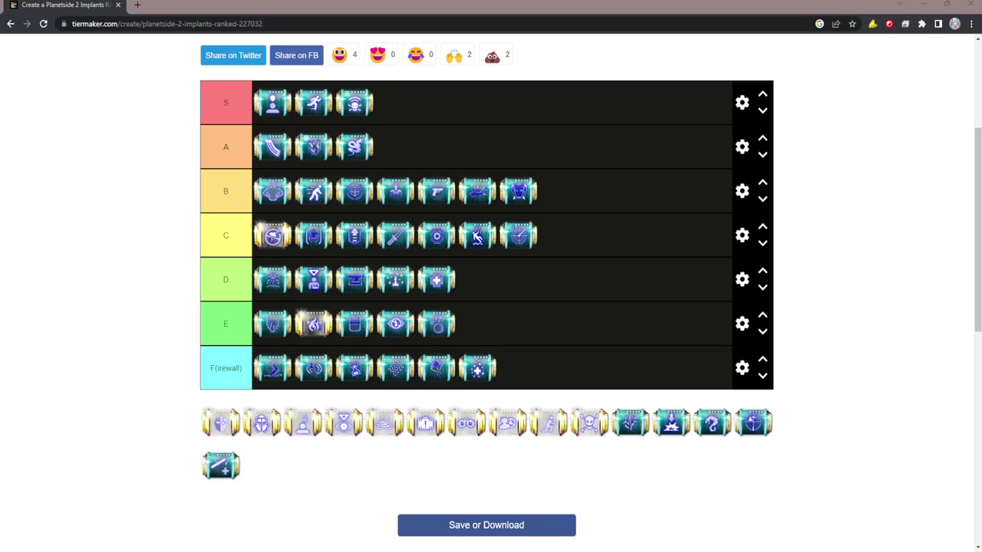
{"action": "key", "text": "alt+Tab"}
{"action": "left_click", "coordinate": [384, 377]}
{"action": "left_click", "coordinate": [497, 178]}
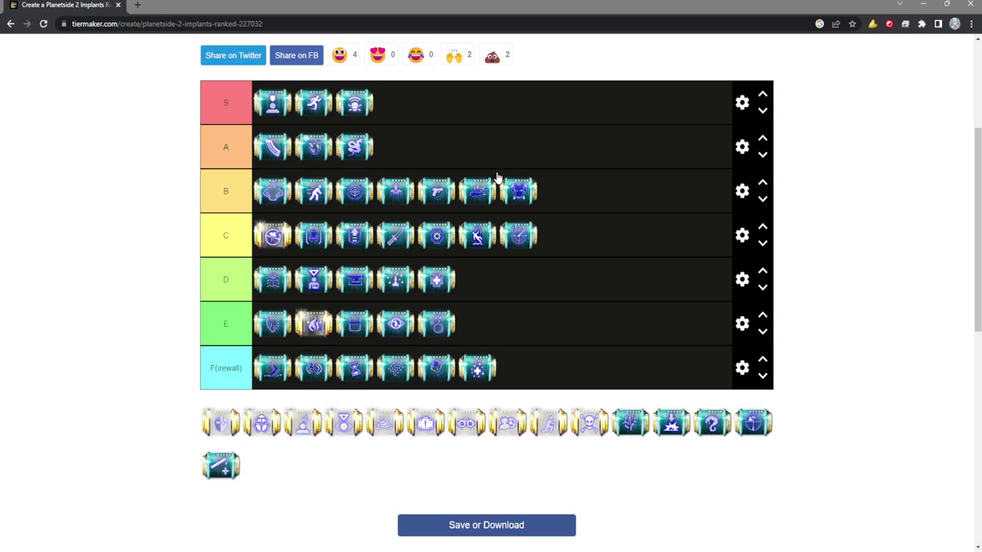
{"action": "key", "text": "alt+Tab"}
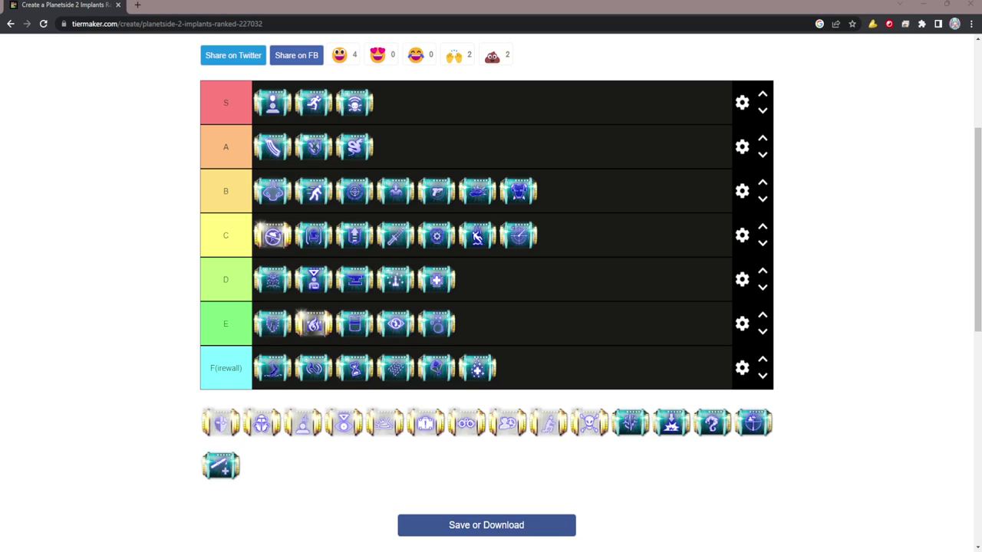
{"action": "left_click_drag", "start_coordinate": [630, 422], "coordinate": [465, 103]}
Step: Check the teal implant with the downward arrow and impact burst in the game and rank it in tier E on TierMaker
{"action": "key", "text": "alt+Tab"}
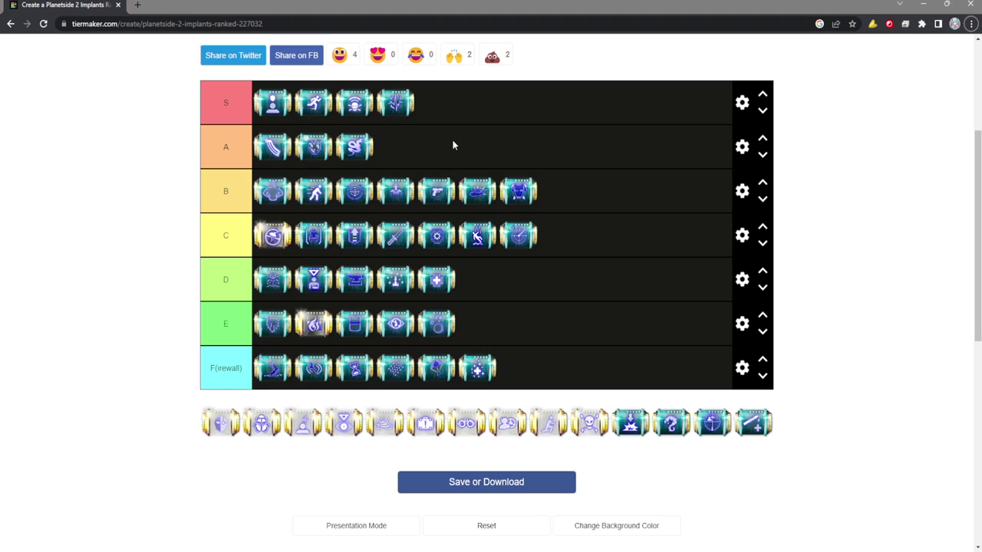
{"action": "mouse_move", "coordinate": [627, 424]}
{"action": "left_mouse_down"}
{"action": "mouse_move", "coordinate": [623, 458]}
{"action": "mouse_move", "coordinate": [632, 437]}
{"action": "left_mouse_up"}
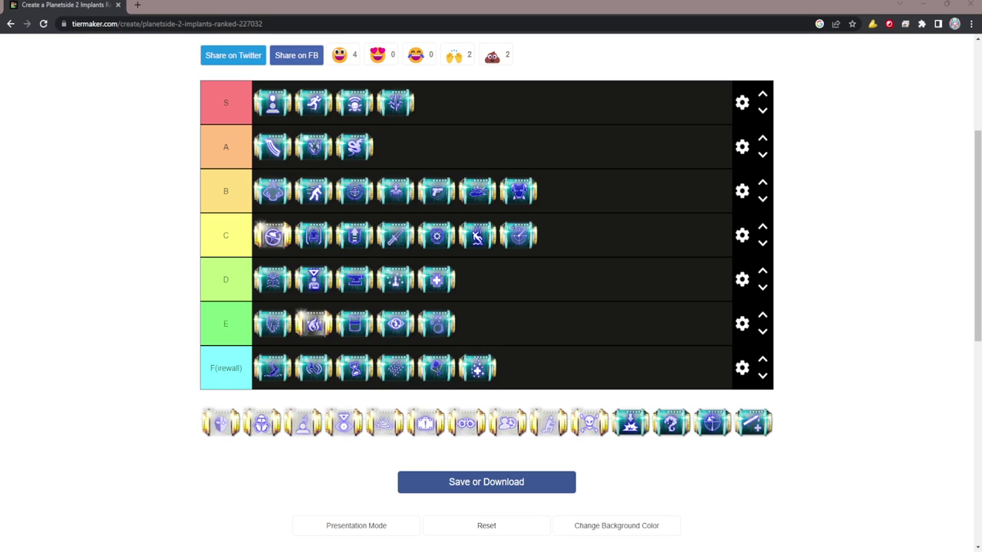
{"action": "left_click_drag", "start_coordinate": [629, 434], "coordinate": [517, 312]}
Step: Check the teal question-mark-shaped implant in the game and rank it in tier C on TierMaker
{"action": "key", "text": "alt+Tab"}
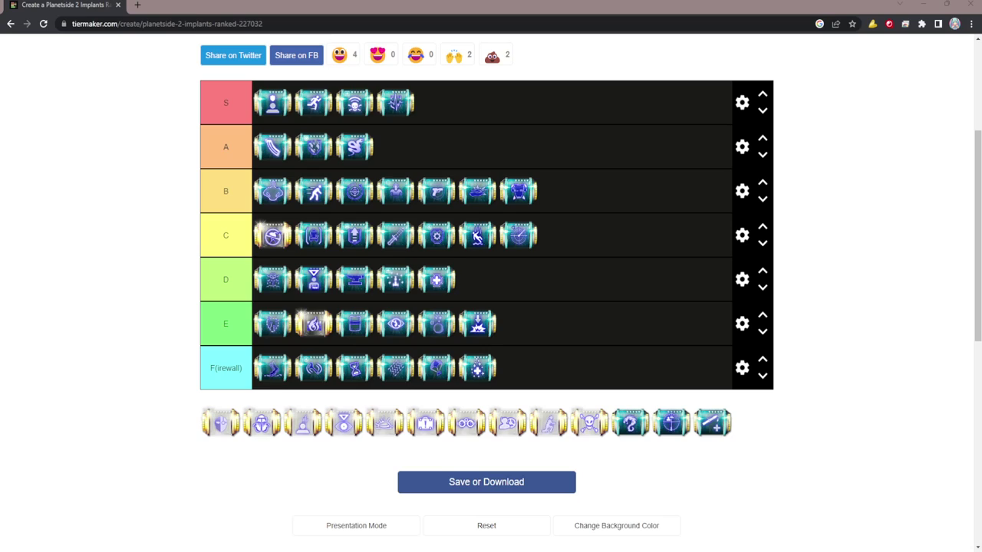
{"action": "key", "text": "alt+Tab"}
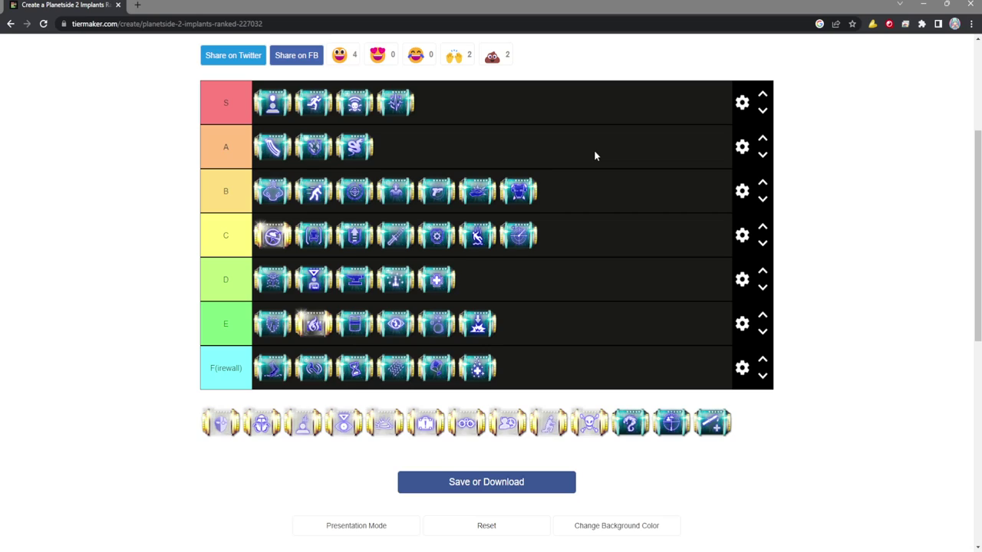
{"action": "key", "text": "alt+Tab"}
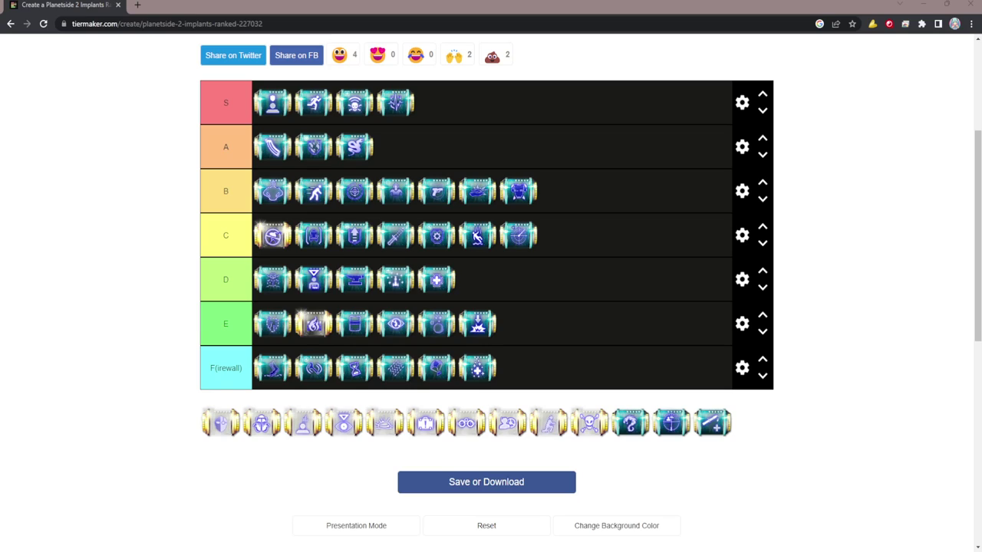
{"action": "left_click", "coordinate": [576, 162]}
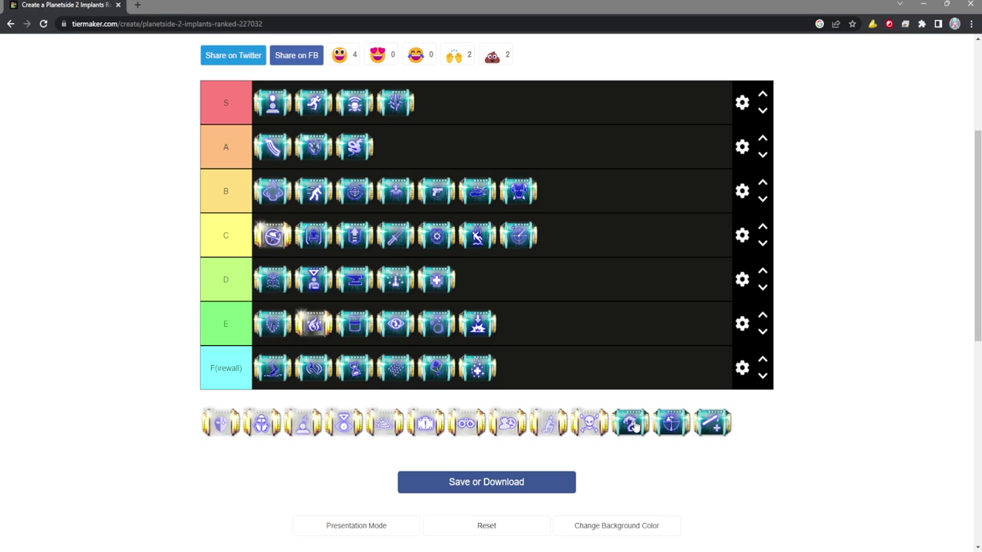
{"action": "left_click_drag", "start_coordinate": [634, 429], "coordinate": [615, 253]}
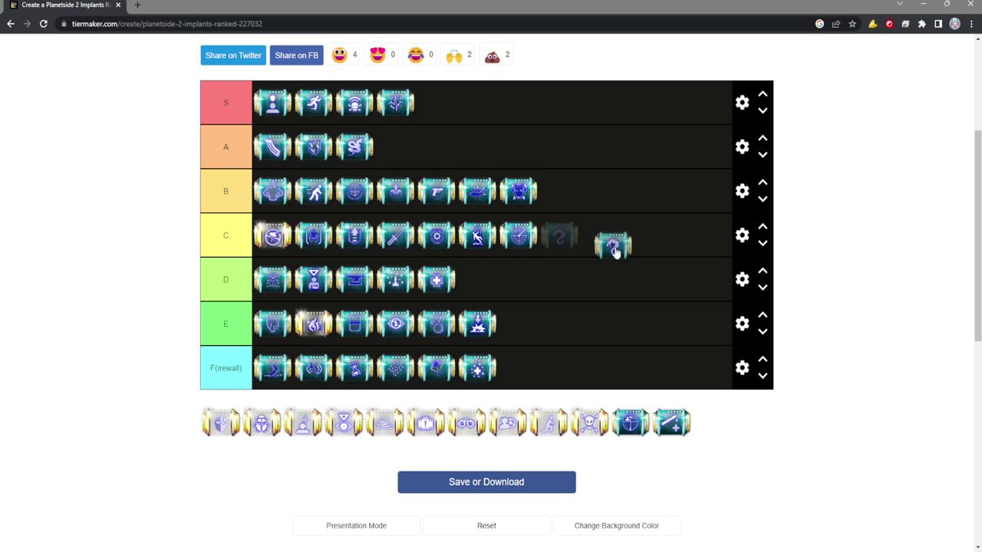
Step: Move the teal question-mark-shaped implant to tier D and rank the teal crosshair implant in tier F(irewall)
{"action": "left_click_drag", "start_coordinate": [616, 253], "coordinate": [592, 282]}
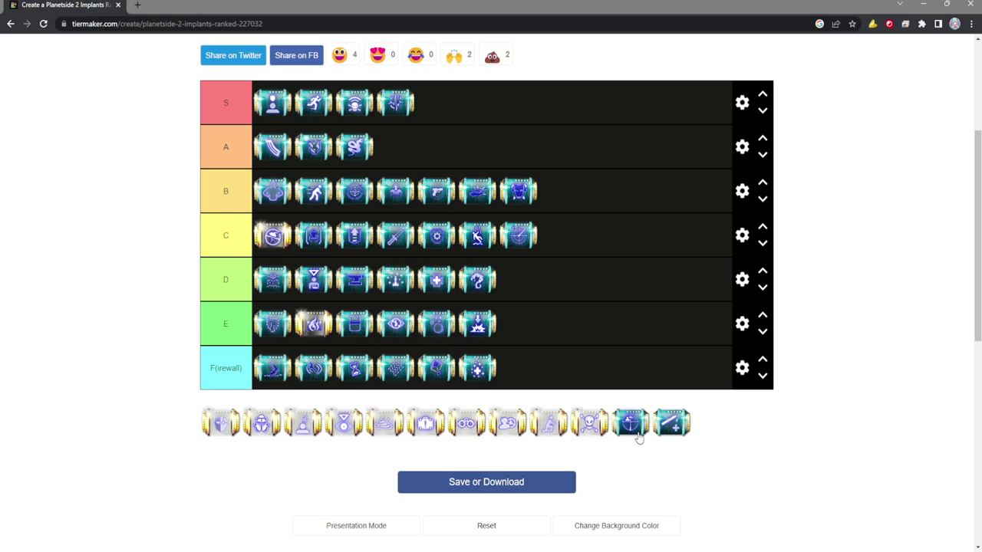
{"action": "left_click_drag", "start_coordinate": [636, 434], "coordinate": [588, 370]}
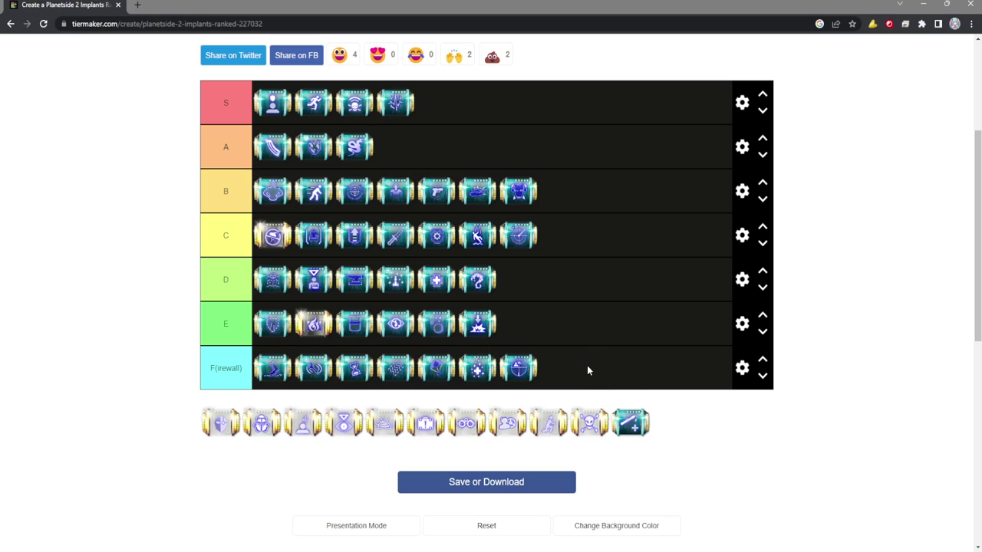
Step: Check the teal implant with the diagonal bar and plus sign in the game and rank it in tier C on TierMaker
{"action": "key", "text": "alt+Tab"}
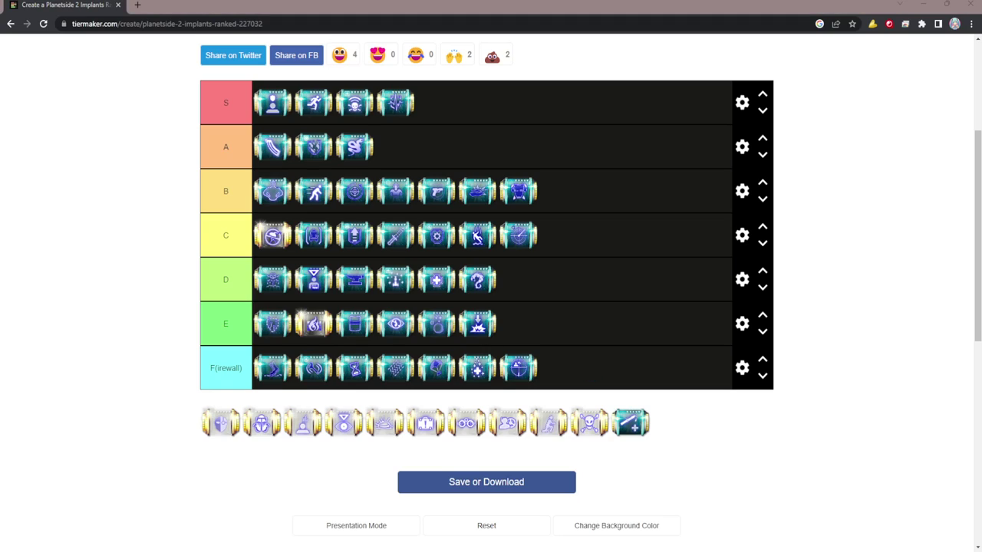
{"action": "left_click", "coordinate": [409, 161]}
{"action": "left_click_drag", "start_coordinate": [631, 423], "coordinate": [587, 243]}
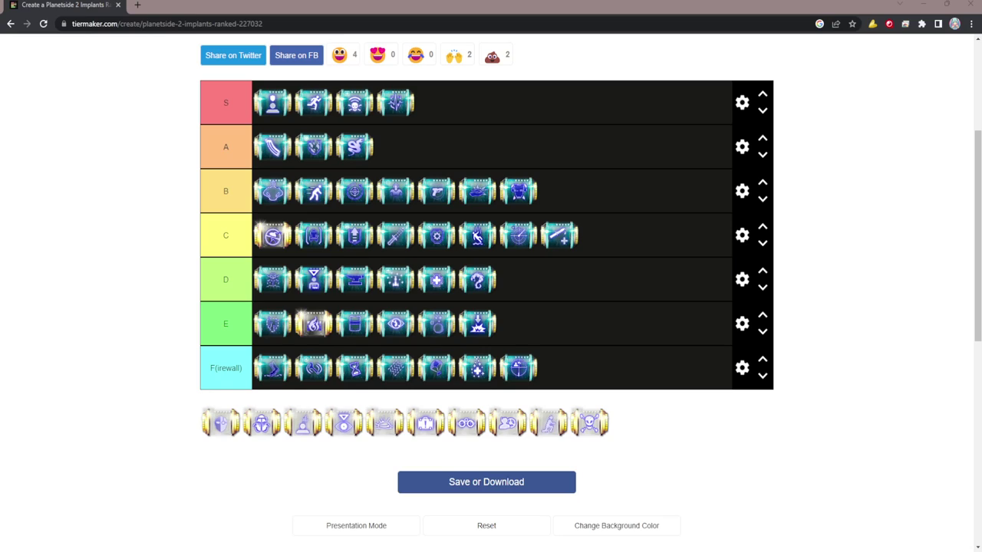
Step: Check the gold-and-white half-shaded shield implant in the game and rank it in tier E on TierMaker
{"action": "left_click", "coordinate": [328, 208]}
{"action": "key", "text": "alt+Tab"}
{"action": "left_click", "coordinate": [578, 229]}
{"action": "left_click_drag", "start_coordinate": [222, 425], "coordinate": [584, 329]}
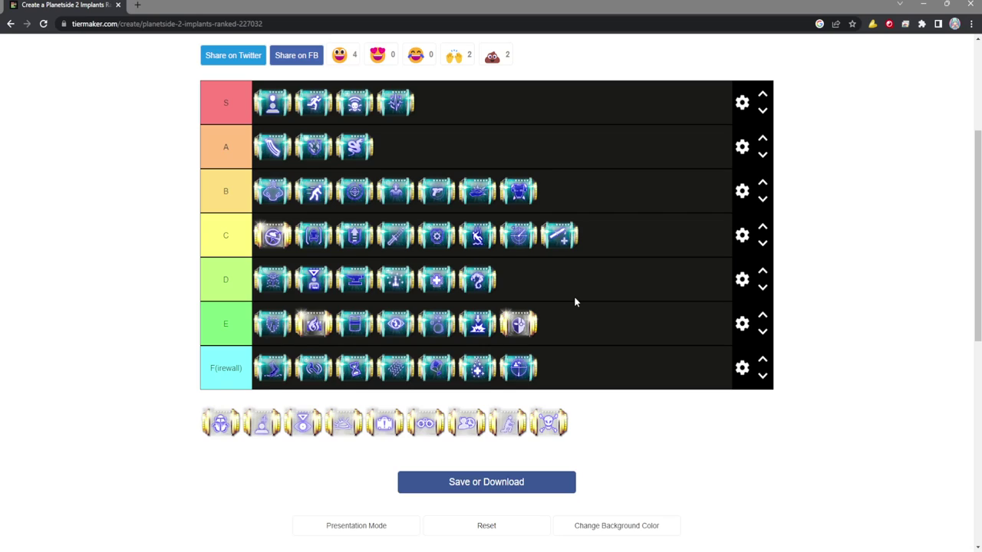
Step: Check the gold-and-white beetle implant in the game and rank it in tier S on TierMaker
{"action": "key", "text": "alt+Tab"}
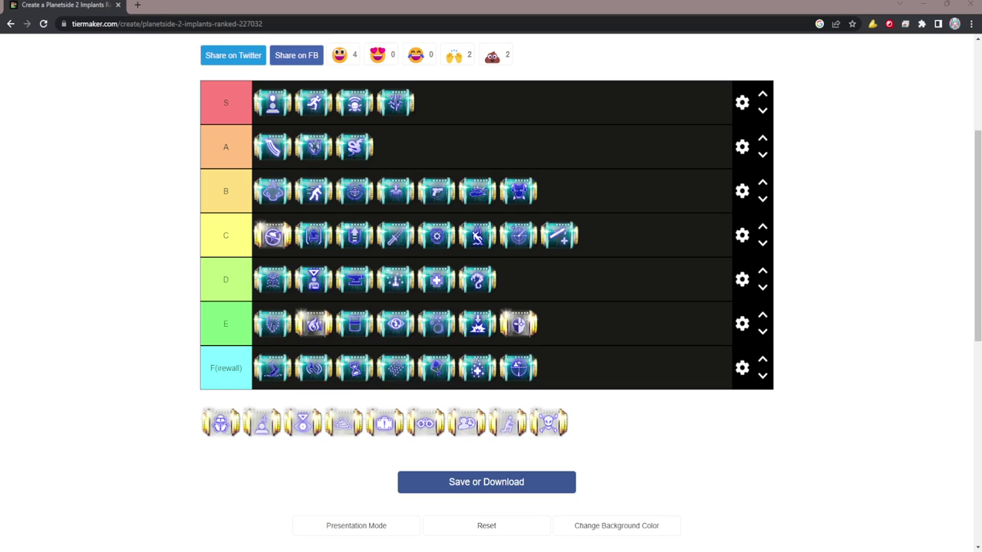
{"action": "key", "text": "alt+Tab"}
{"action": "left_click", "coordinate": [575, 301]}
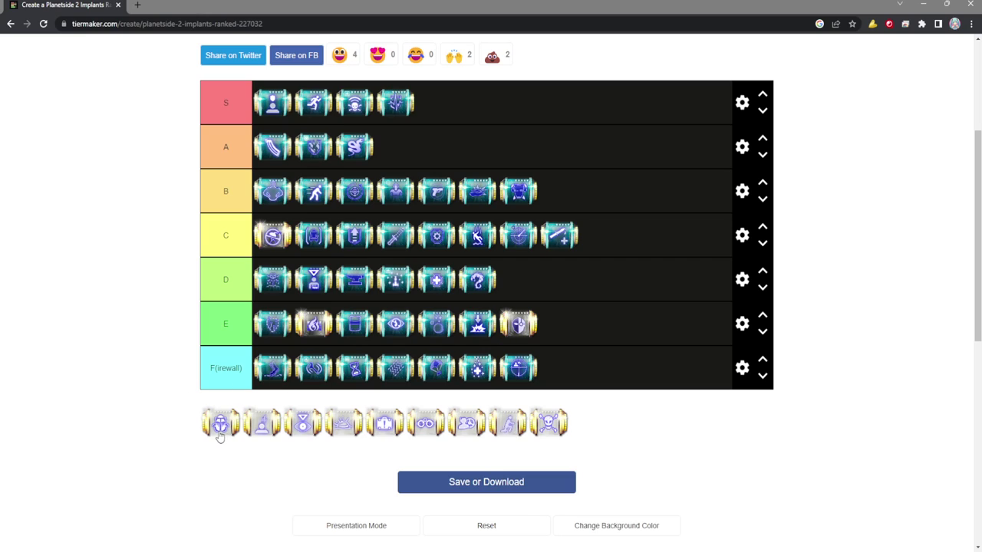
{"action": "left_click_drag", "start_coordinate": [221, 436], "coordinate": [451, 139]}
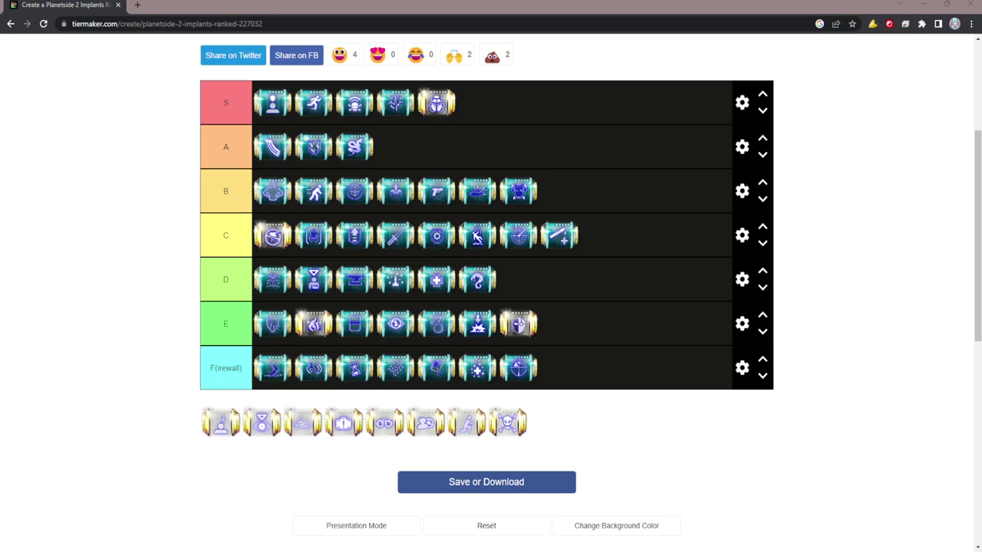
Step: Rank the gold-and-white bust-figure implant in tier F(irewall) and the one with the triangle above an eye in tier C
{"action": "left_click_drag", "start_coordinate": [201, 435], "coordinate": [566, 337]}
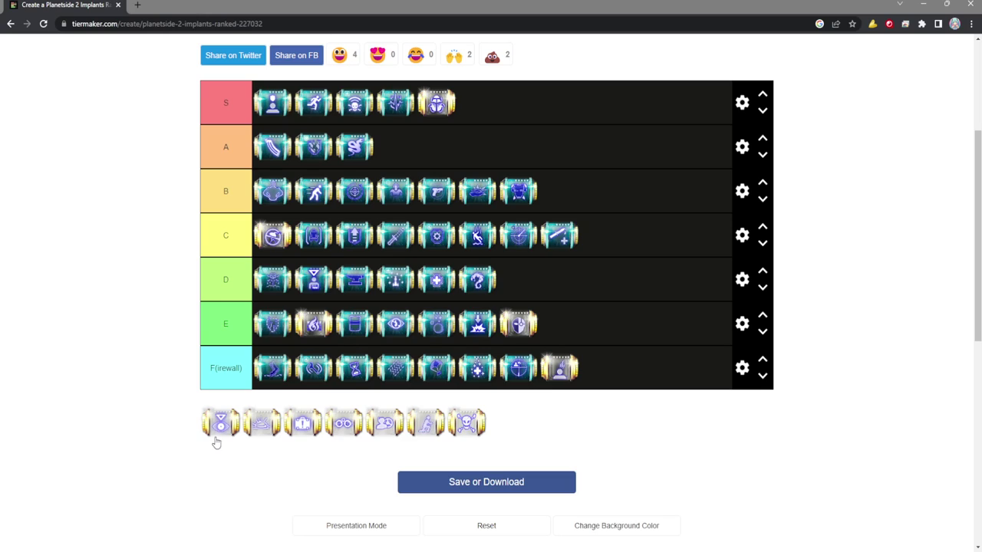
{"action": "left_click_drag", "start_coordinate": [218, 430], "coordinate": [648, 261]}
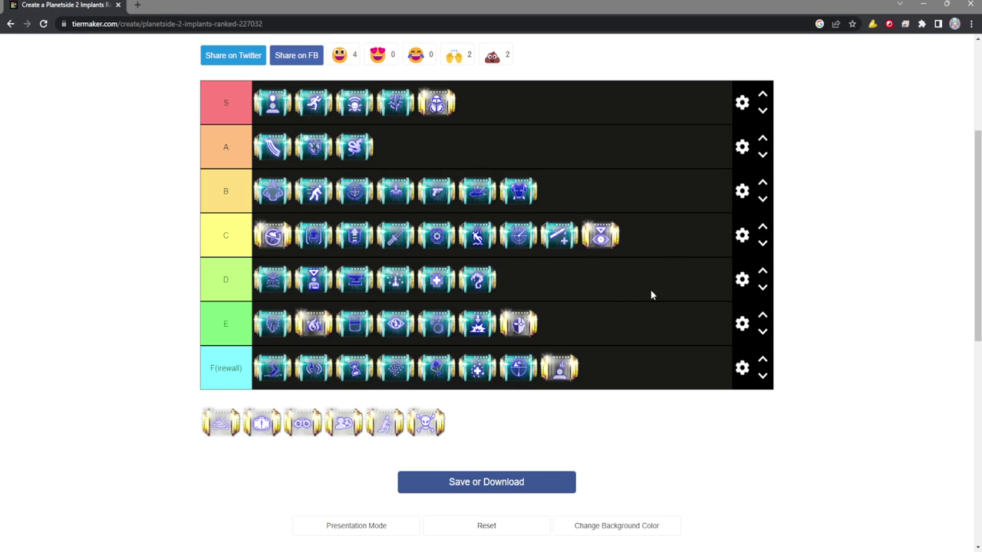
Step: Check the gold-and-white implant with the rising-sun icon in the game, rank it in tier E, and move it to tier F(irewall)
{"action": "key", "text": "alt+Tab"}
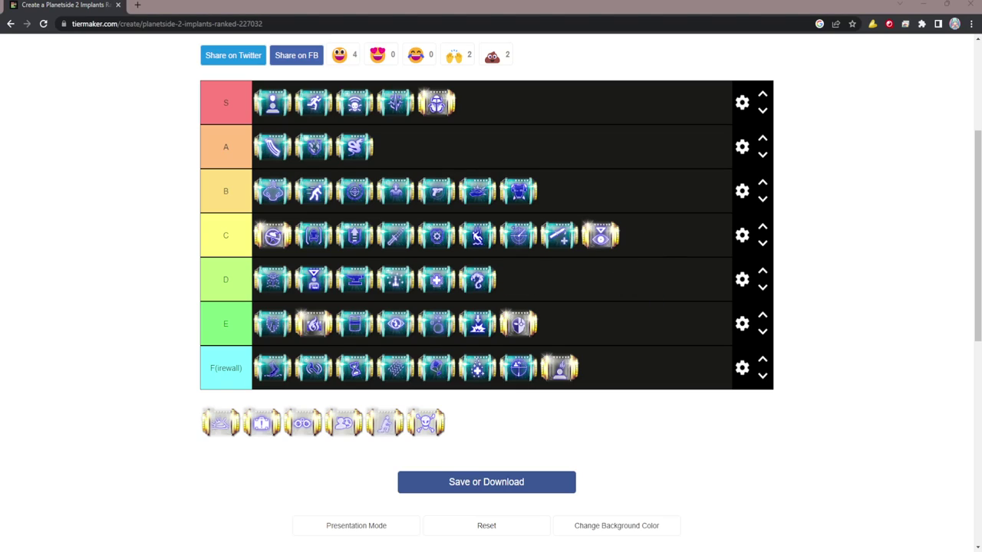
{"action": "key", "text": "alt+Tab"}
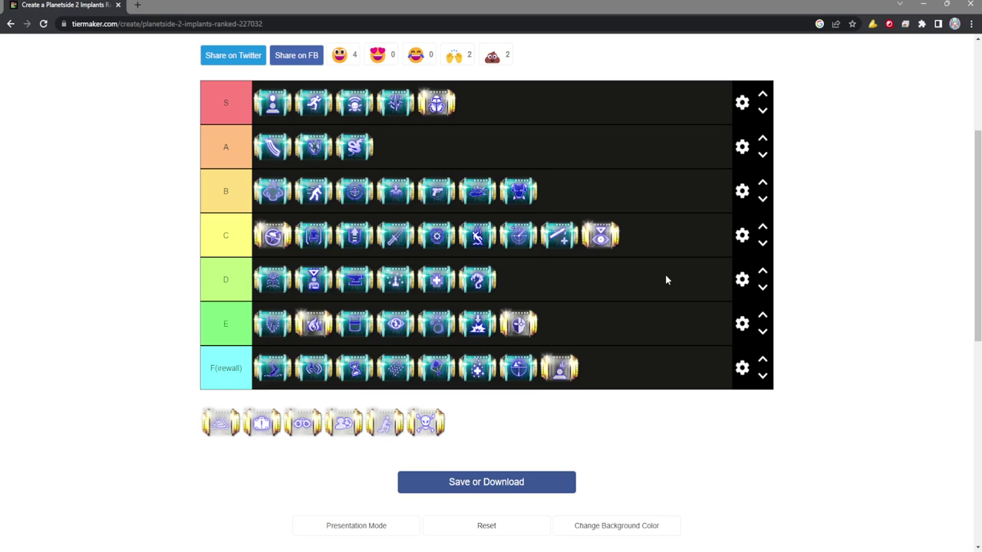
{"action": "key", "text": "alt+Tab"}
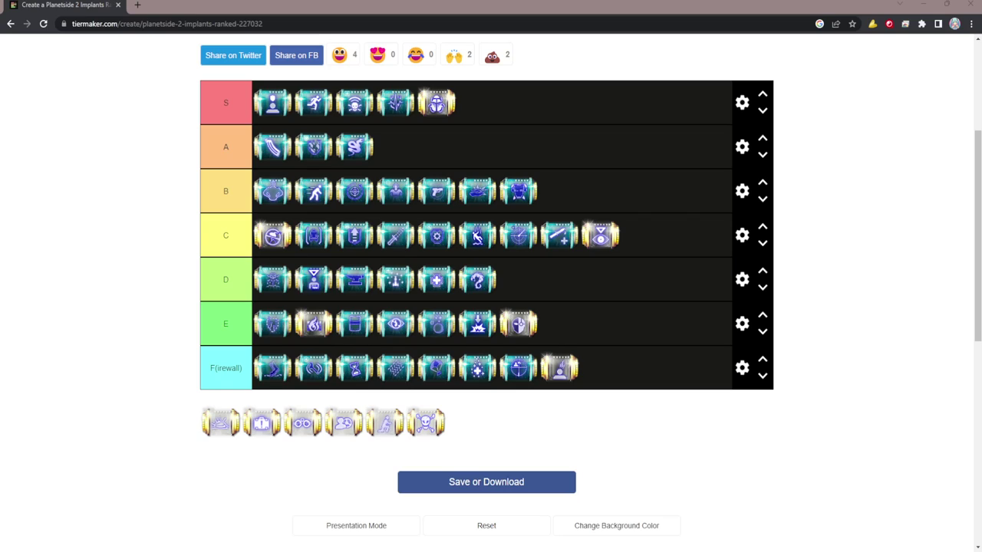
{"action": "left_click", "coordinate": [277, 227]}
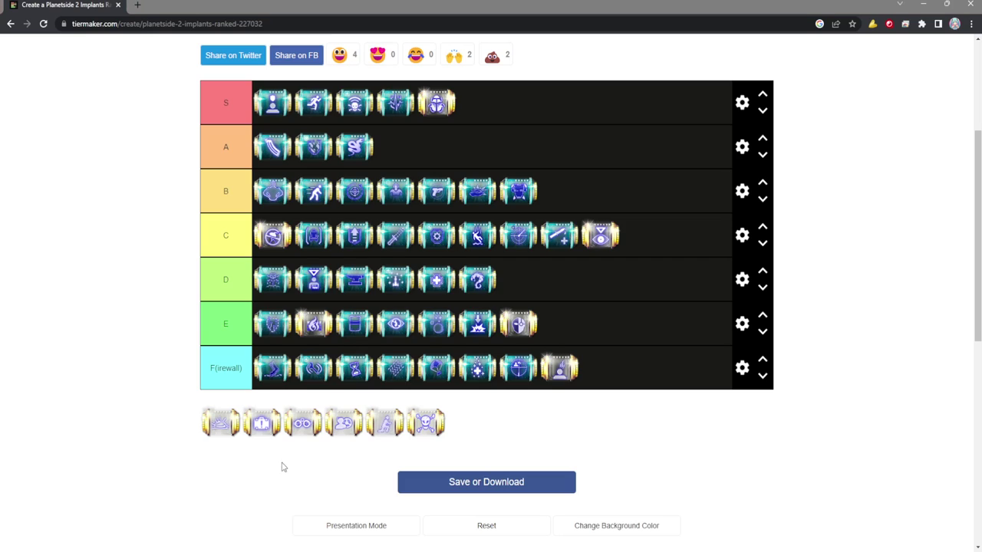
{"action": "left_click_drag", "start_coordinate": [224, 424], "coordinate": [679, 313]}
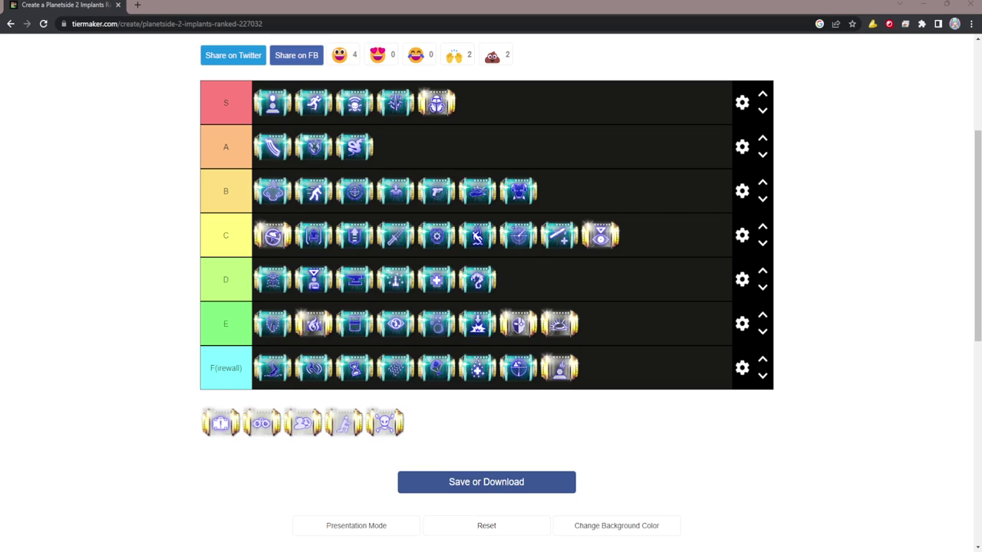
{"action": "left_click_drag", "start_coordinate": [550, 327], "coordinate": [604, 369]}
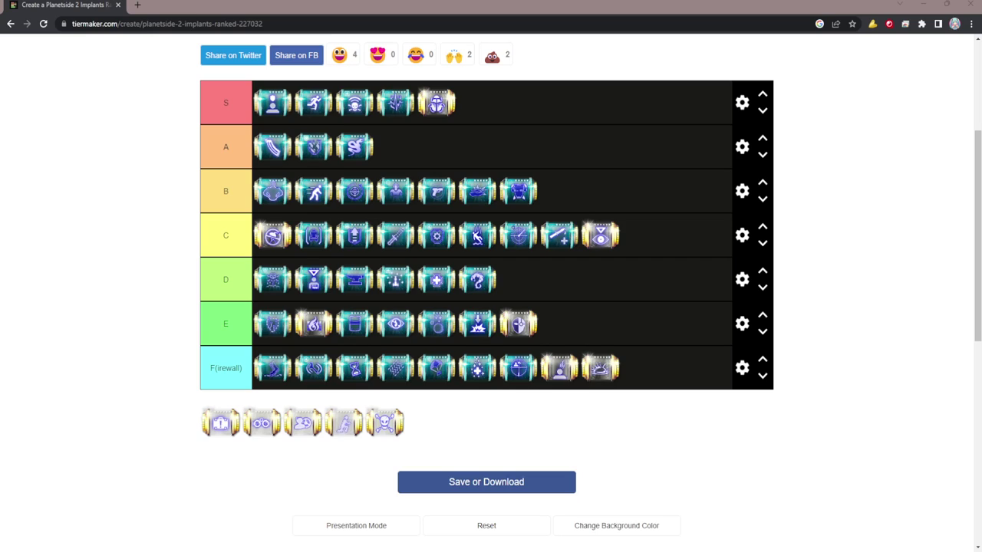
Step: Rank the gold-and-white implant with the exclamation-mark case in tier E and consult the game
{"action": "left_click_drag", "start_coordinate": [220, 438], "coordinate": [664, 334]}
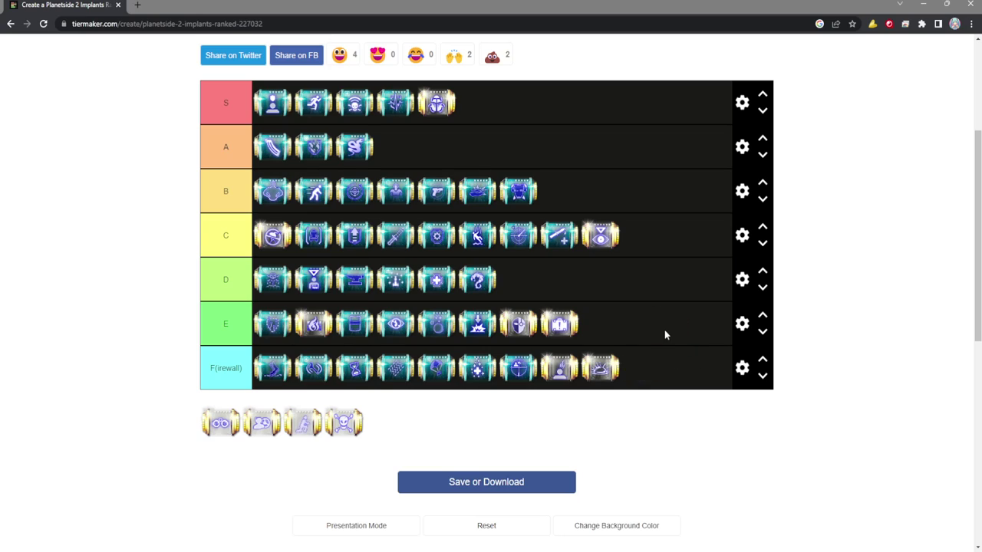
{"action": "key", "text": "alt+Tab"}
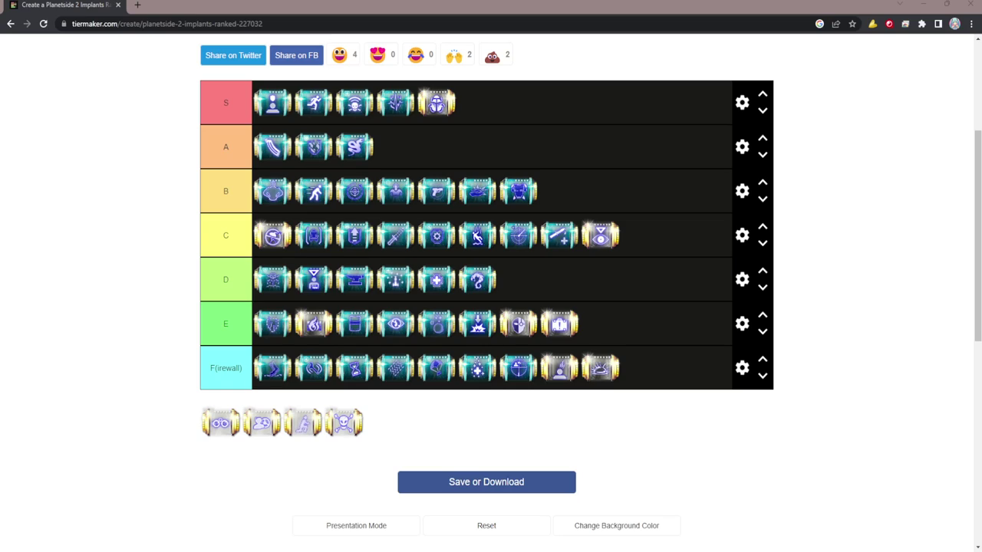
{"action": "left_click", "coordinate": [363, 141]}
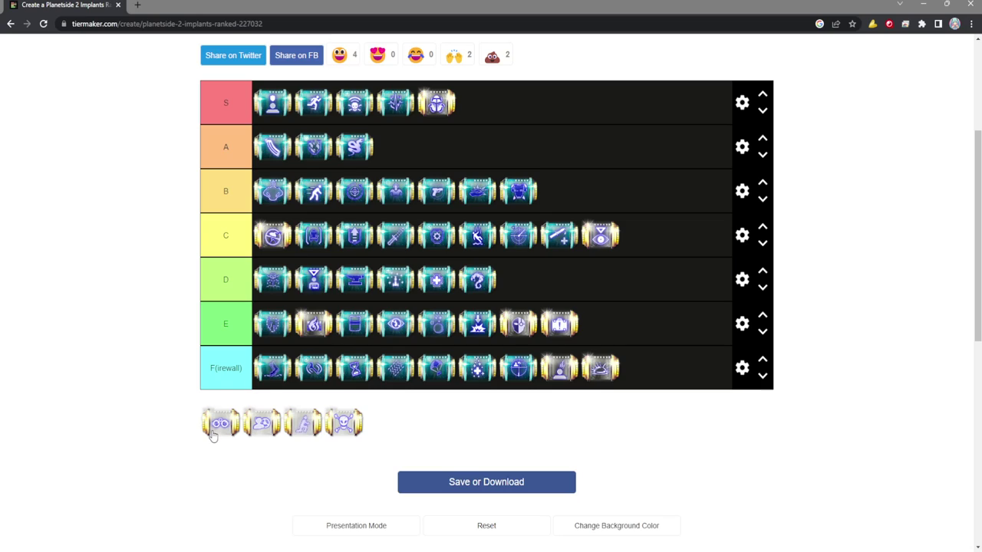
Step: Consult the game and move the gold-and-white flame implant from tier E to tier F(irewall) on TierMaker
{"action": "key", "text": "alt+Tab"}
{"action": "left_click", "coordinate": [434, 383]}
{"action": "left_click_drag", "start_coordinate": [313, 335], "coordinate": [687, 378]}
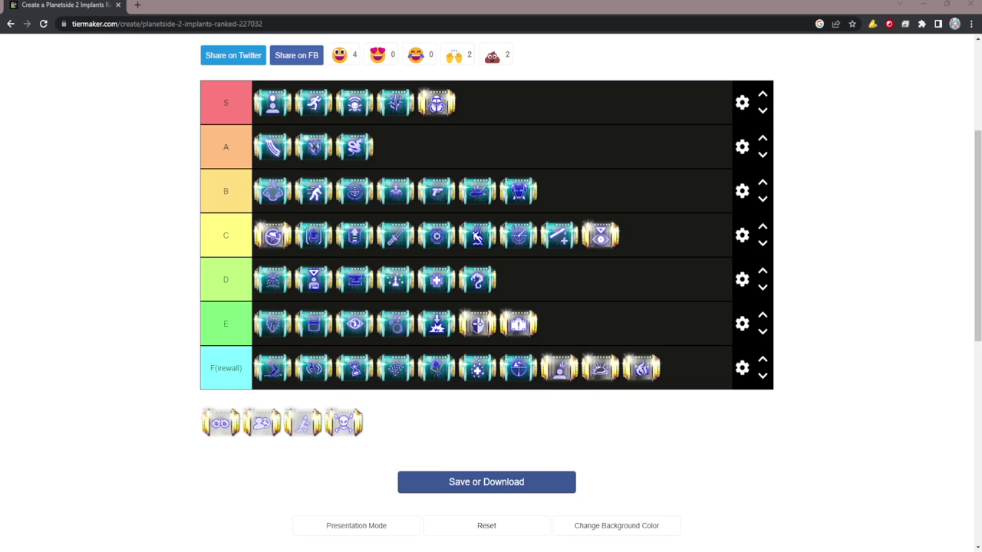
Step: Check the gold-and-white implant with the two linked circles in the game and rank it in tier C on TierMaker
{"action": "left_click", "coordinate": [108, 412]}
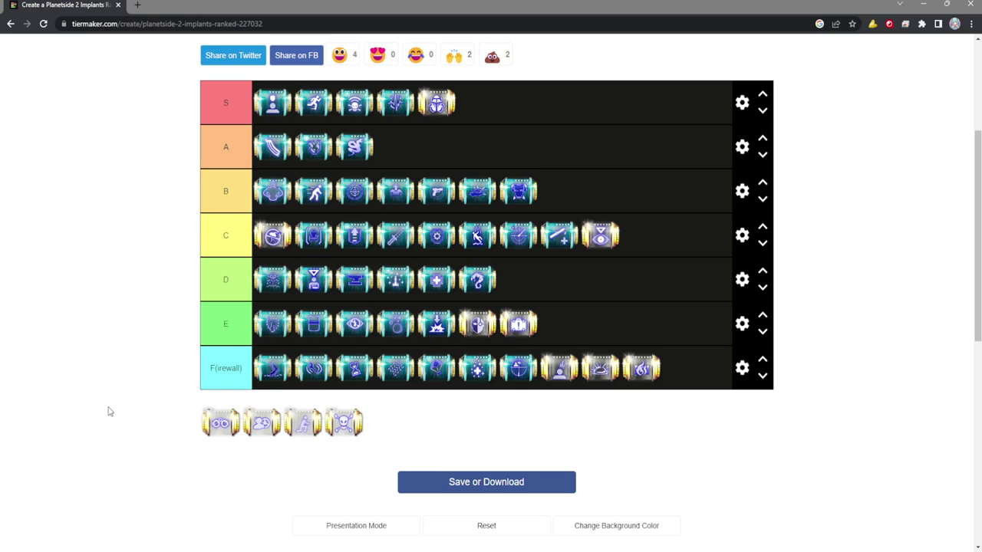
{"action": "key", "text": "alt+Tab"}
{"action": "left_click", "coordinate": [239, 481]}
{"action": "left_click_drag", "start_coordinate": [221, 434], "coordinate": [670, 232]}
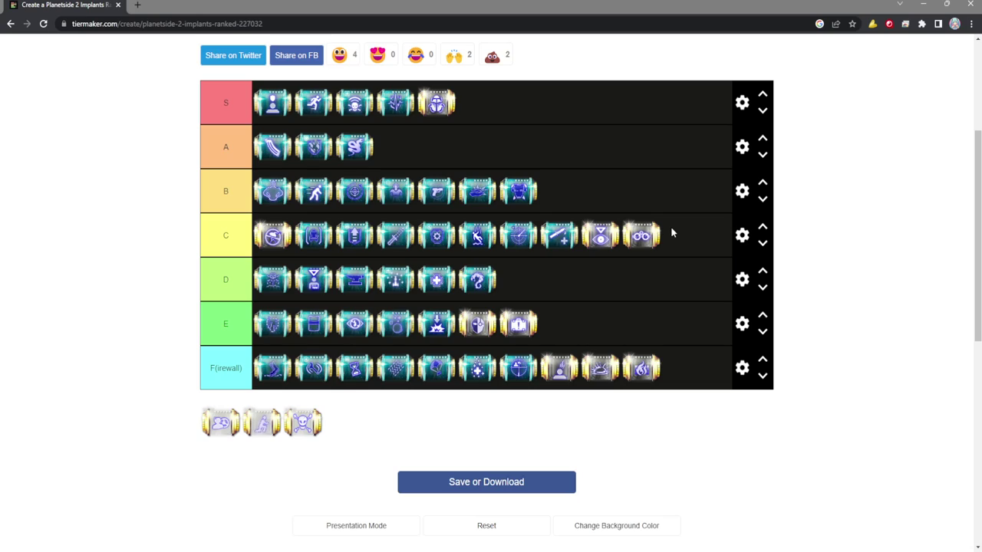
Step: Check the gold-and-white implant with the paired figures in the game and rank it in tier C on TierMaker
{"action": "key", "text": "alt+Tab"}
{"action": "left_click_drag", "start_coordinate": [209, 434], "coordinate": [691, 223]}
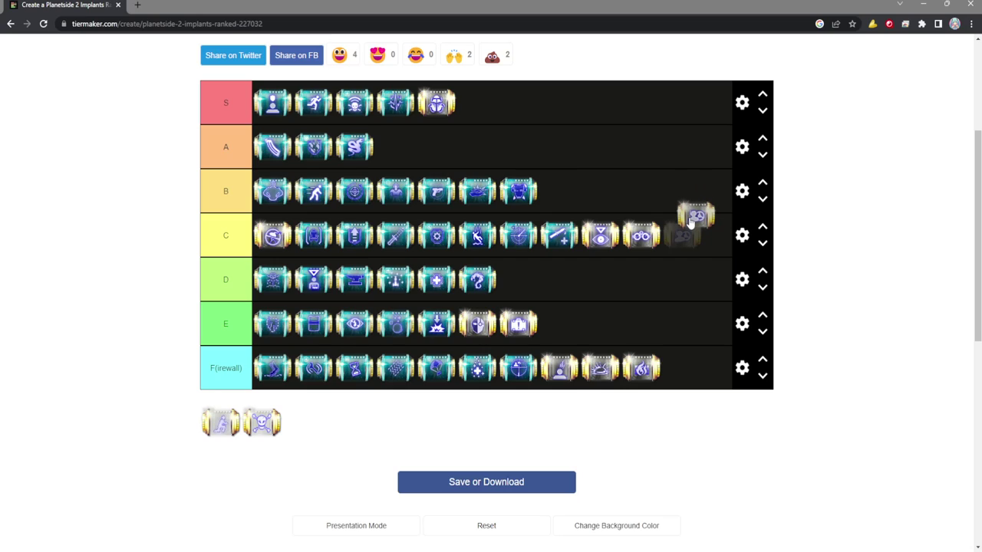
{"action": "mouse_move", "coordinate": [690, 223]}
{"action": "left_mouse_down"}
{"action": "mouse_move", "coordinate": [667, 198]}
{"action": "mouse_move", "coordinate": [699, 234]}
{"action": "left_mouse_up"}
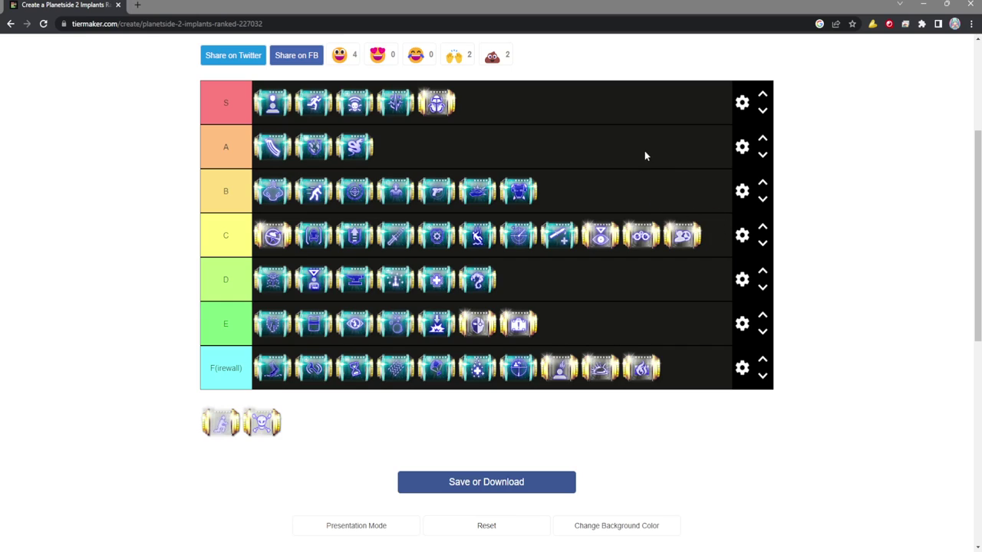
Step: Check the gold-and-white kneeling-figure and skull implants in the game and rank both in tier F(irewall) on TierMaker
{"action": "key", "text": "alt+Tab"}
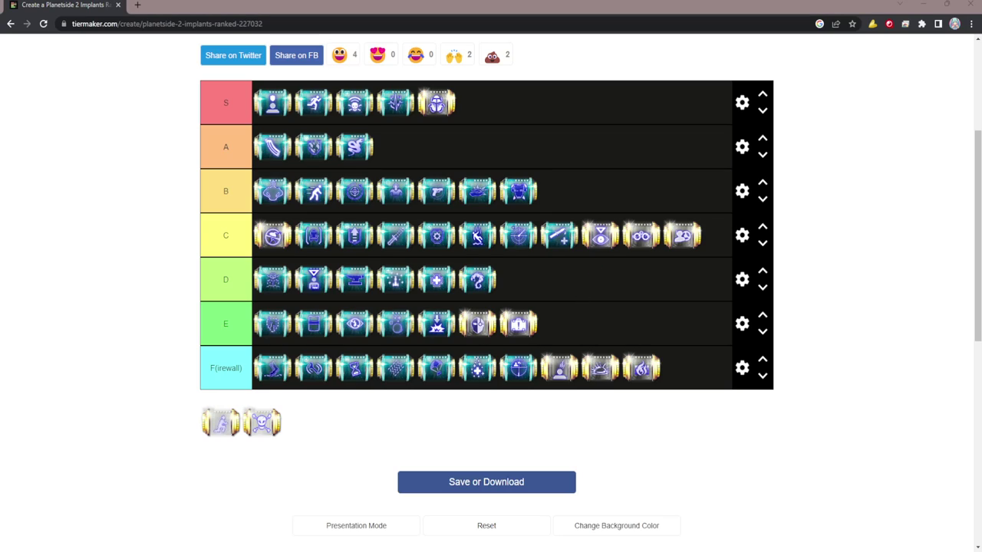
{"action": "left_click", "coordinate": [518, 151]}
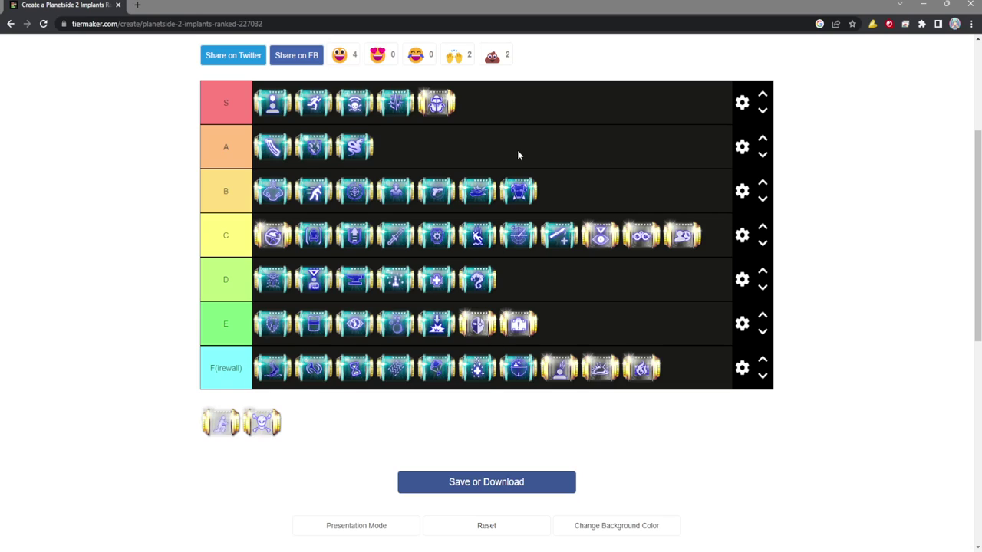
{"action": "key", "text": "alt+Tab"}
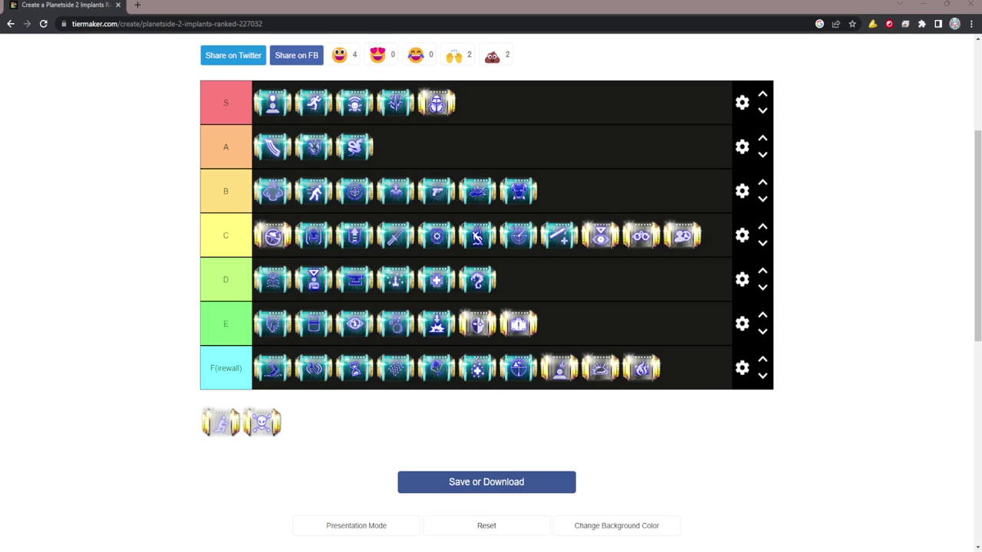
{"action": "left_click_drag", "start_coordinate": [221, 422], "coordinate": [681, 368]}
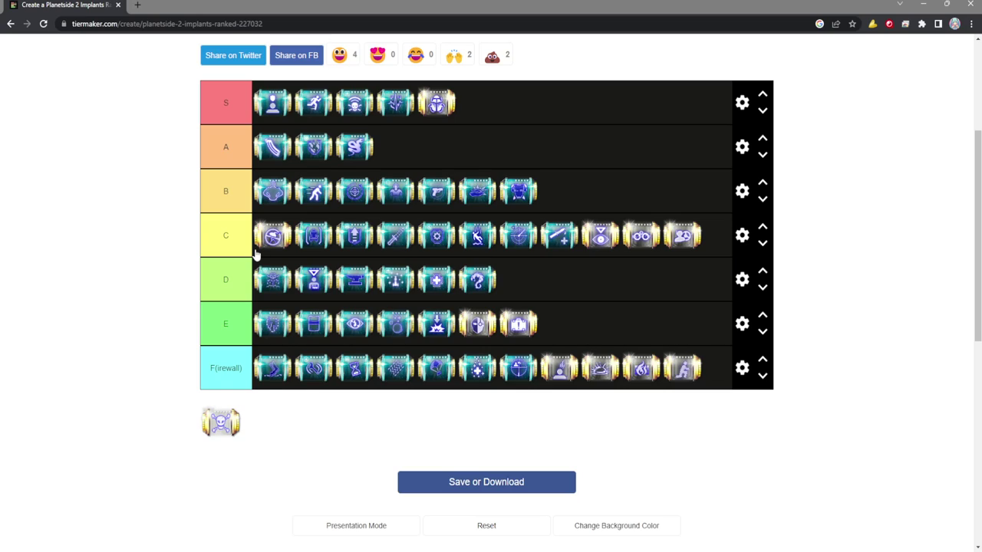
{"action": "key", "text": "alt+Tab"}
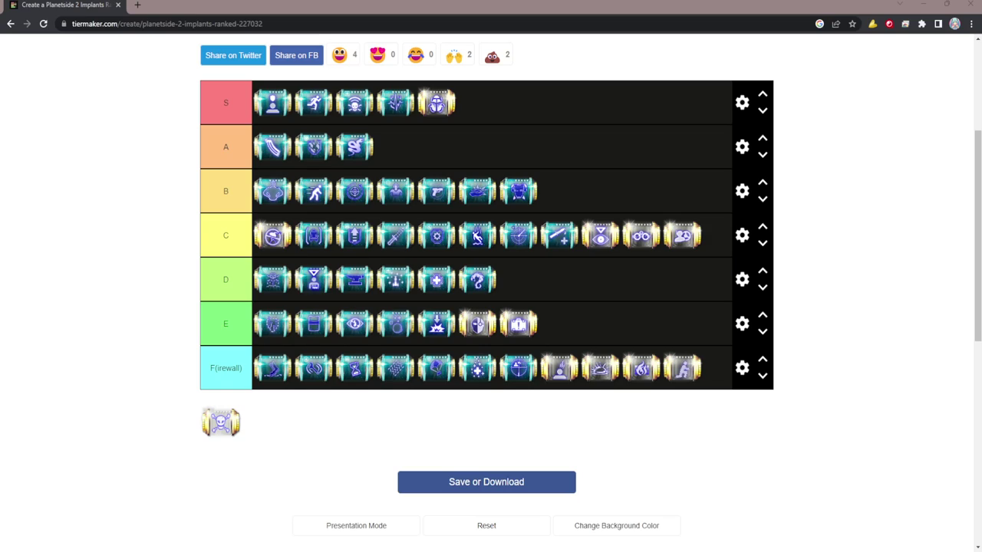
{"action": "left_click_drag", "start_coordinate": [215, 424], "coordinate": [683, 436]}
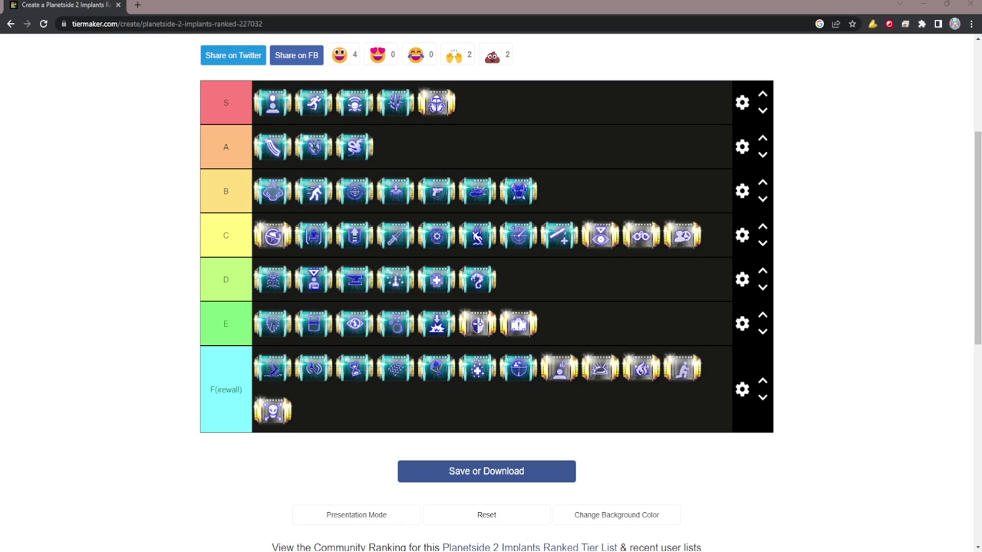
{"action": "left_click", "coordinate": [212, 294]}
{"action": "left_click", "coordinate": [269, 300]}
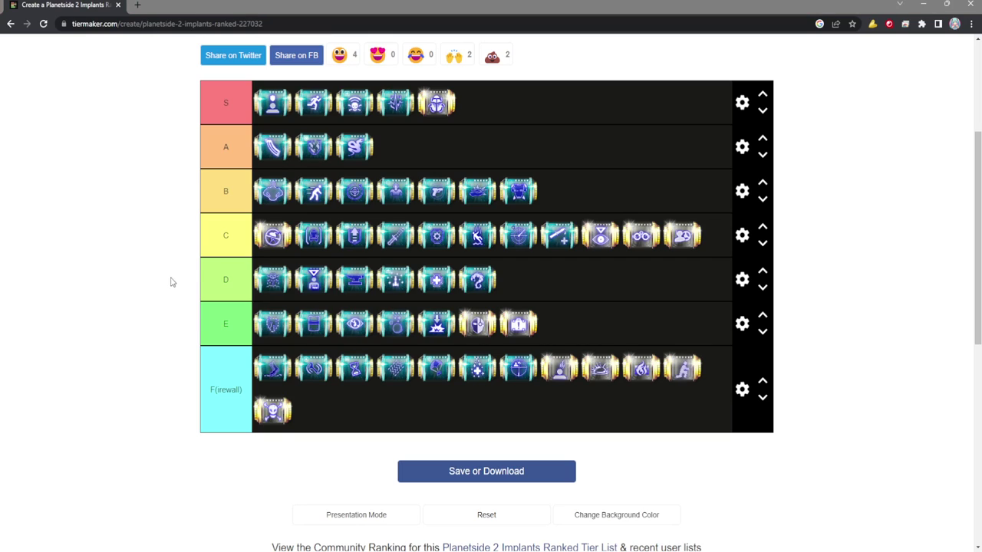
{"action": "key", "text": "alt+Tab"}
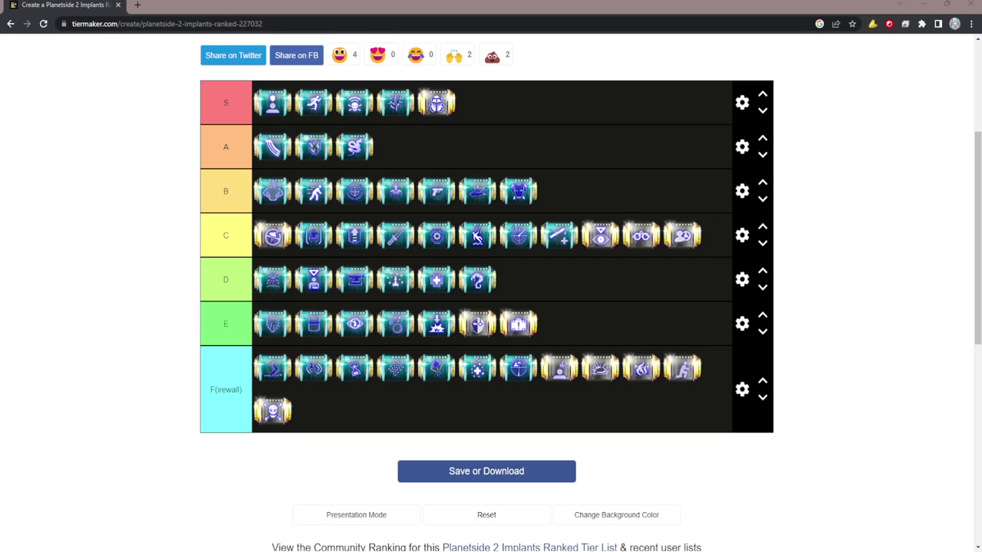